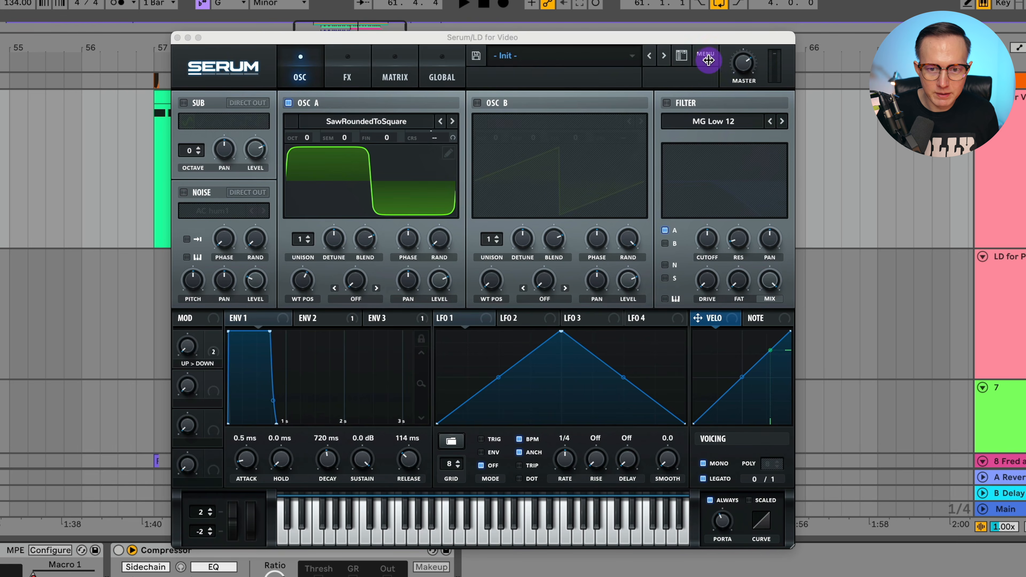
Load Serum's Init Preset, enable Always portamento, and raise the glide time to about 55 ms.
click(705, 57)
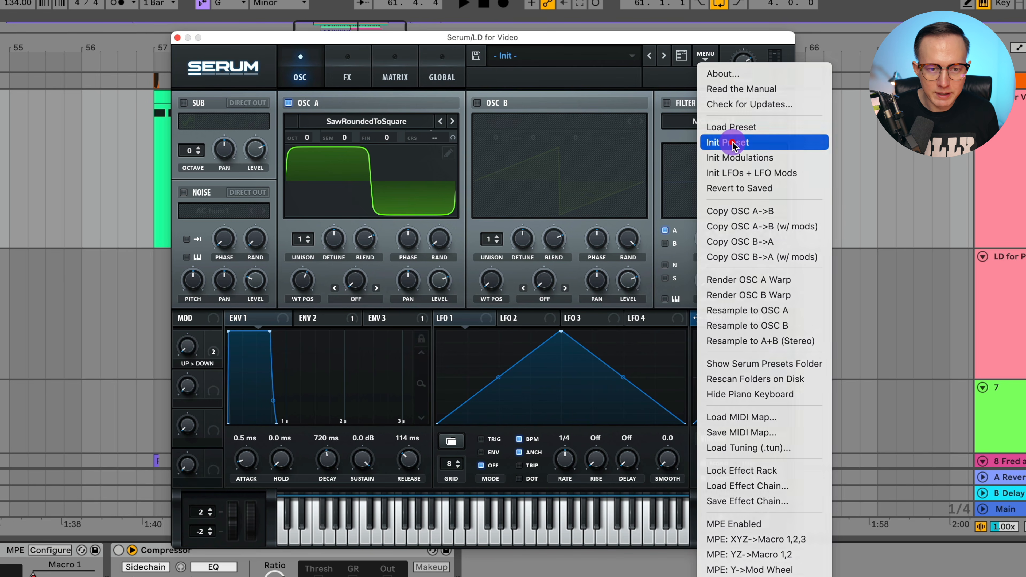
click(733, 146)
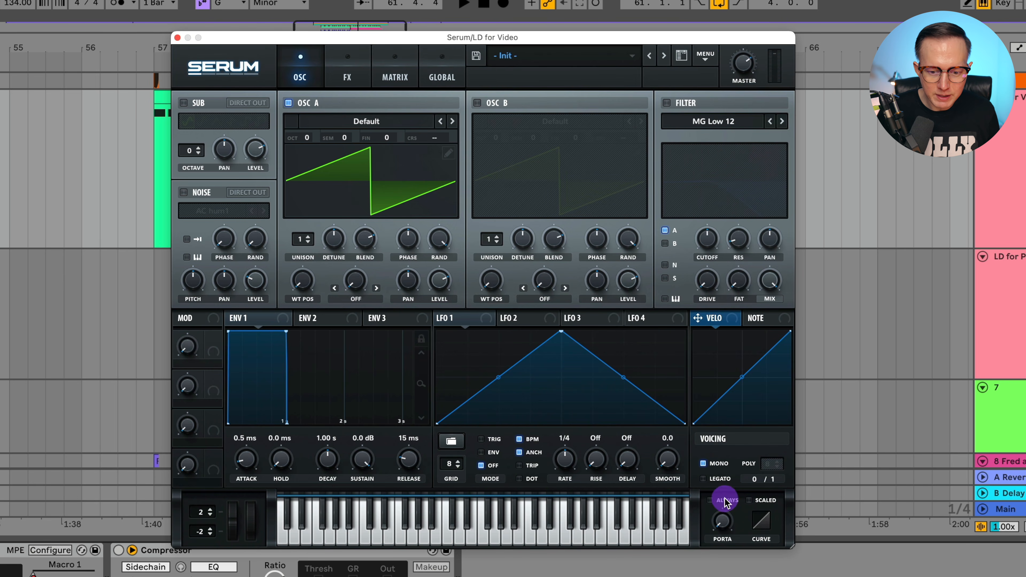
click(730, 505)
drag(724, 525, 737, 488)
drag(722, 523, 726, 511)
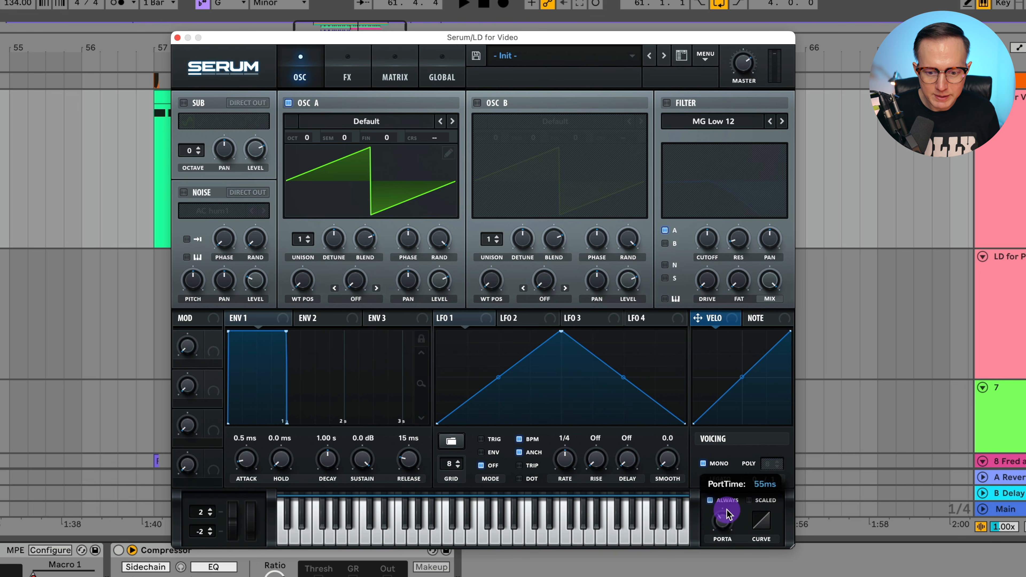
key(space)
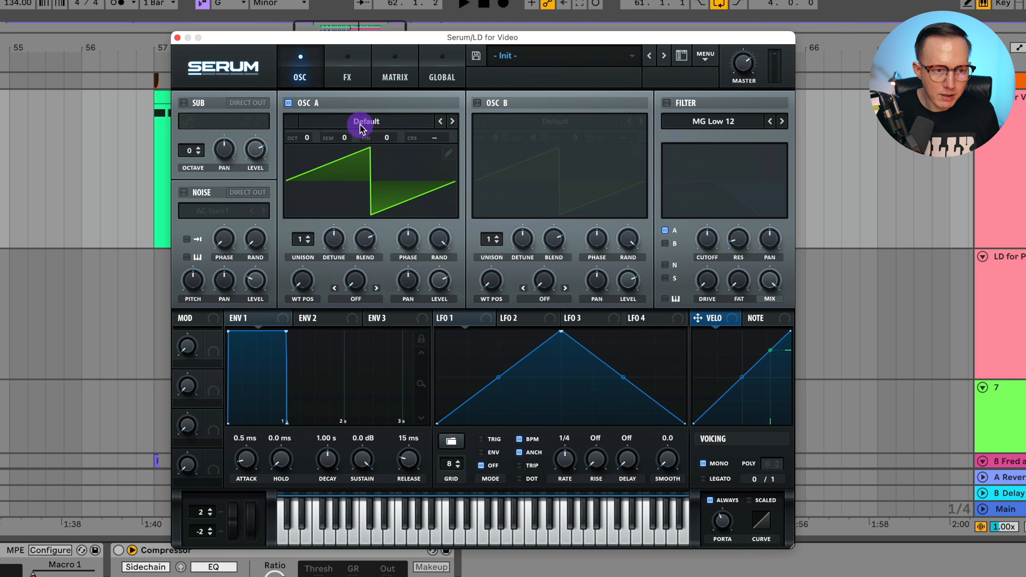
Load Analog > SawRoundedToSquare on oscillator A and raise its wavetable position to 16.
click(378, 123)
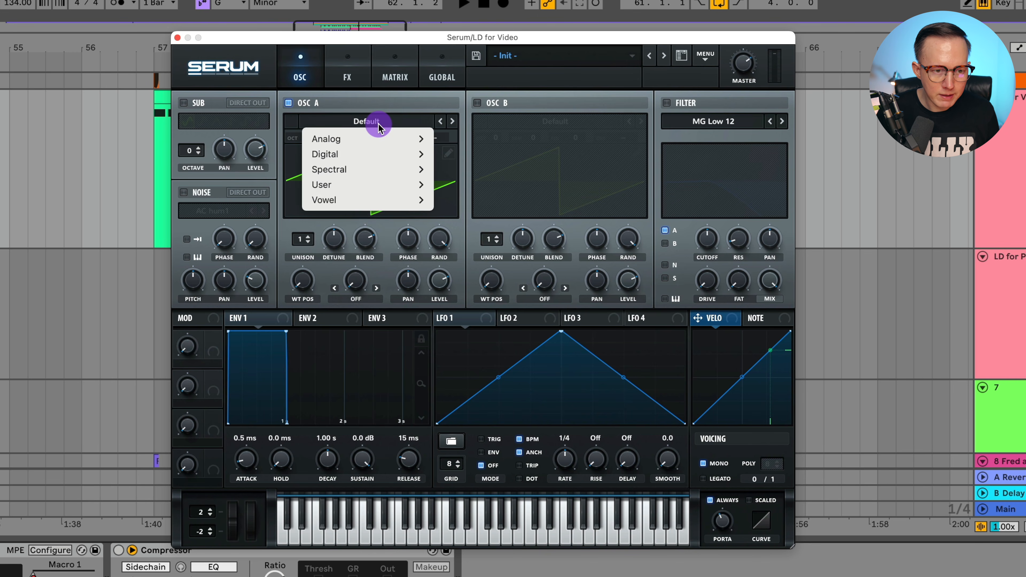
click(369, 104)
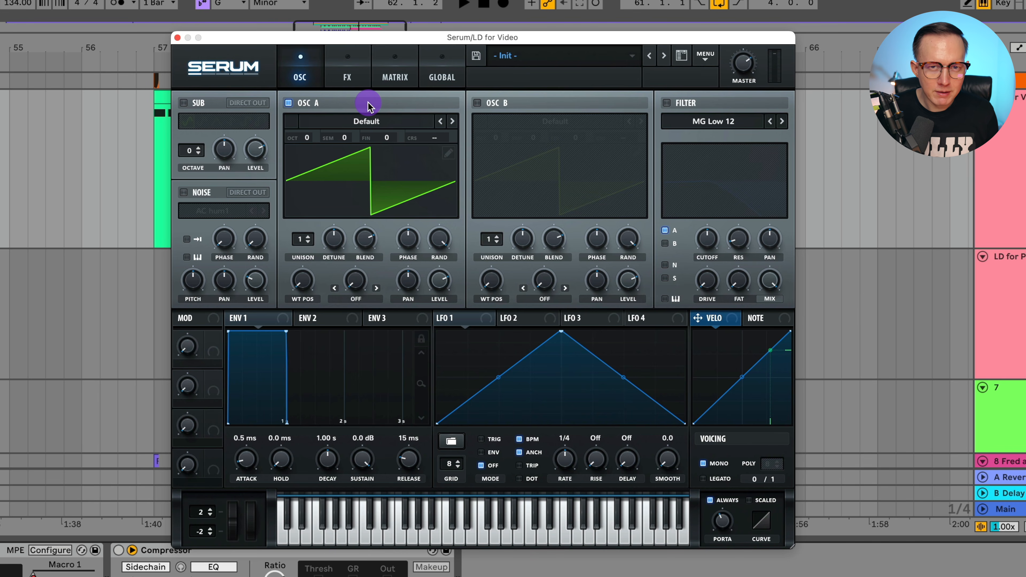
click(358, 123)
mouse_move(357, 138)
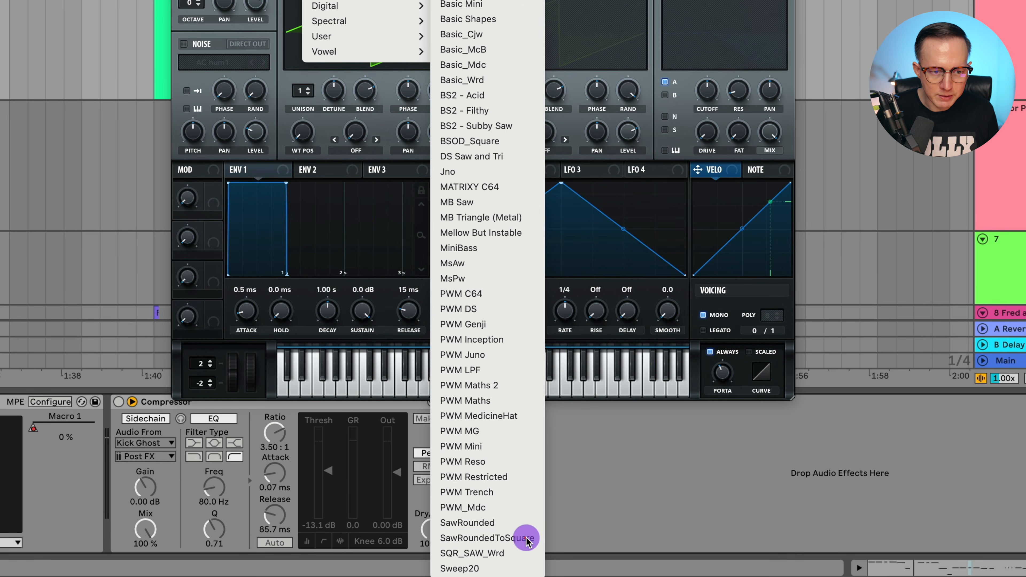
click(526, 539)
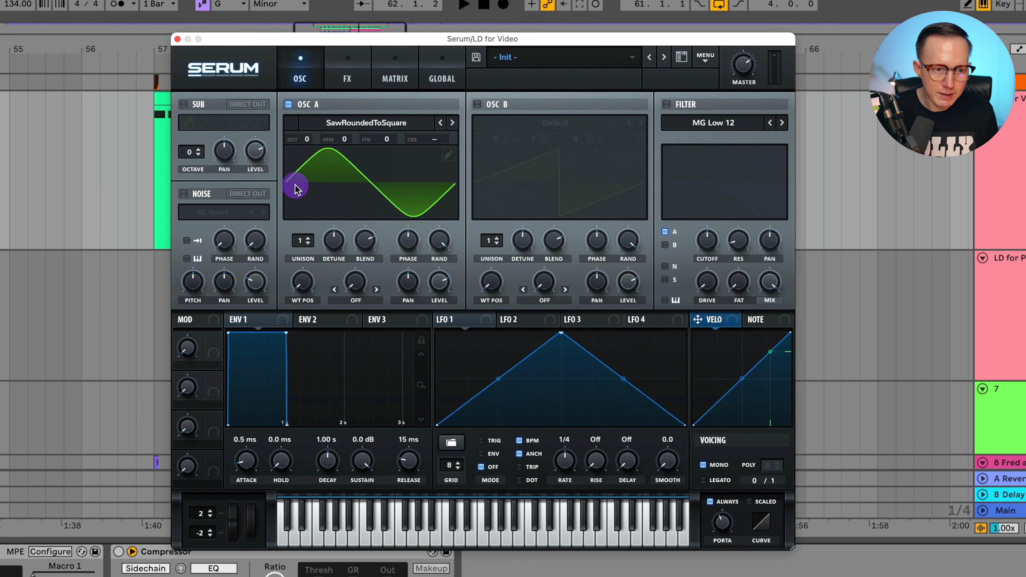
drag(304, 280, 329, 258)
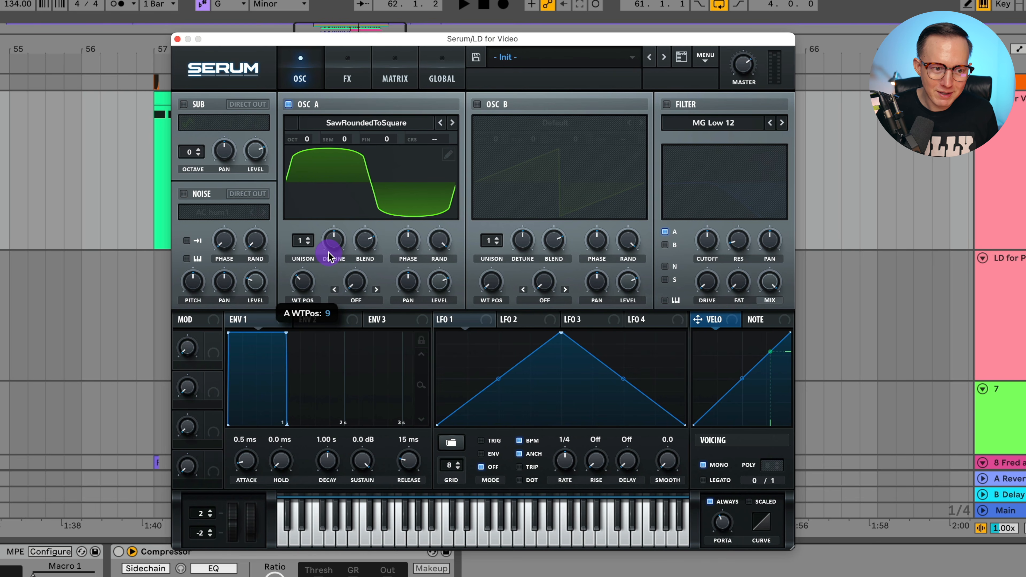
drag(329, 259, 310, 270)
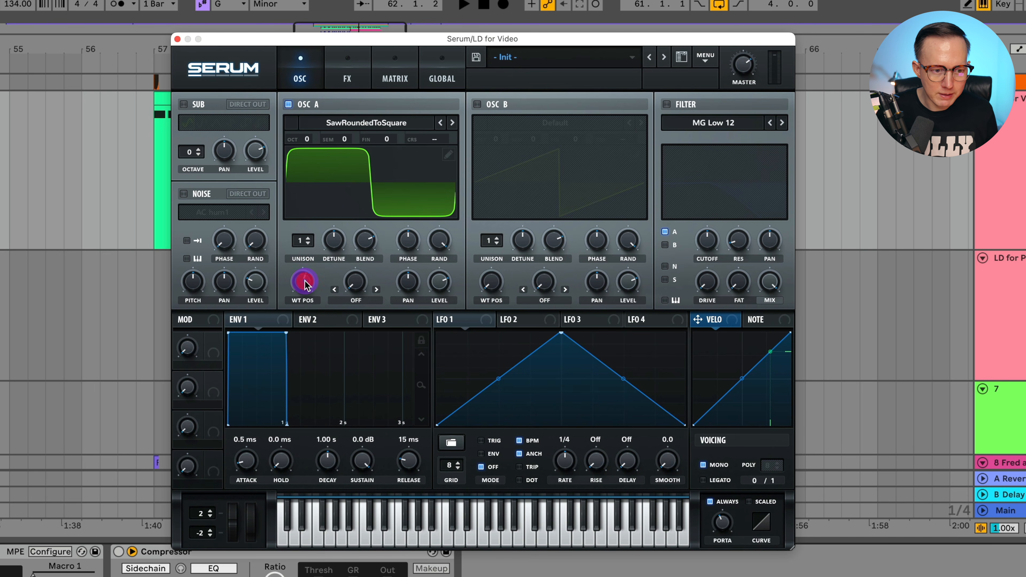
Turn oscillator A's phase randomness fully up to 100%.
click(480, 271)
key(space)
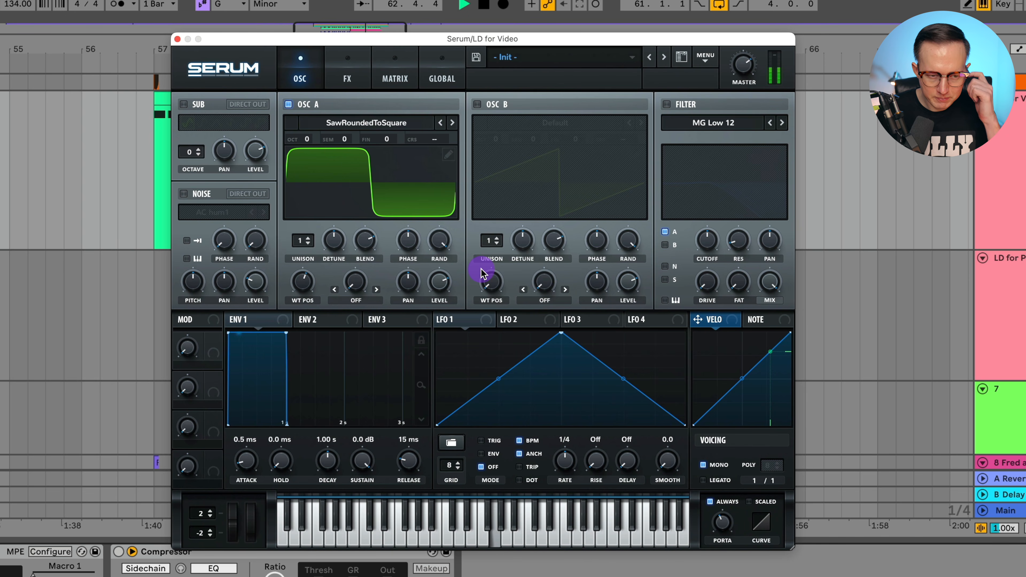
key(space)
drag(437, 241, 442, 408)
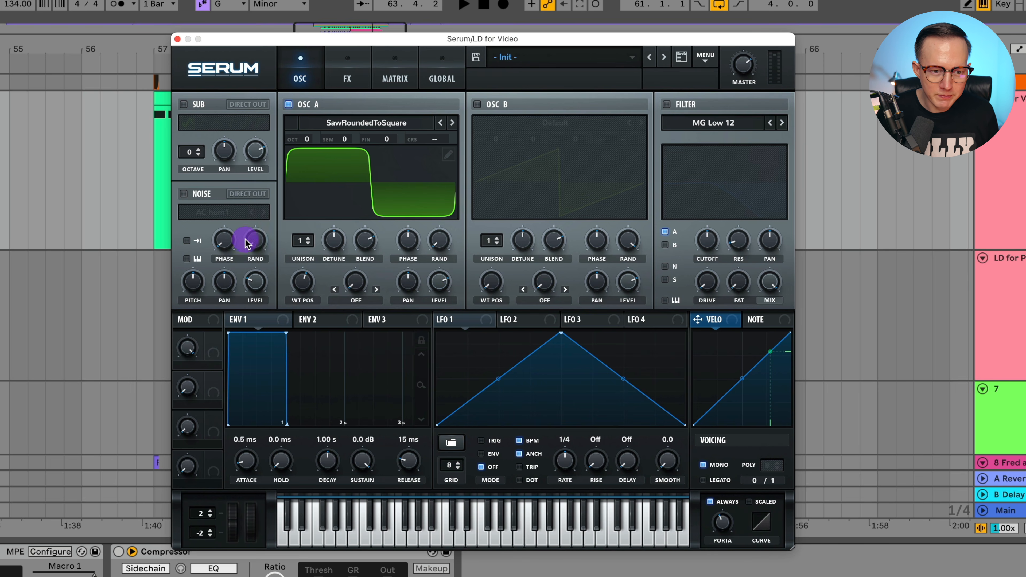
mouse_move(438, 248)
mouse_down()
mouse_move(454, 143)
mouse_move(478, 79)
mouse_up()
drag(449, 238, 464, 542)
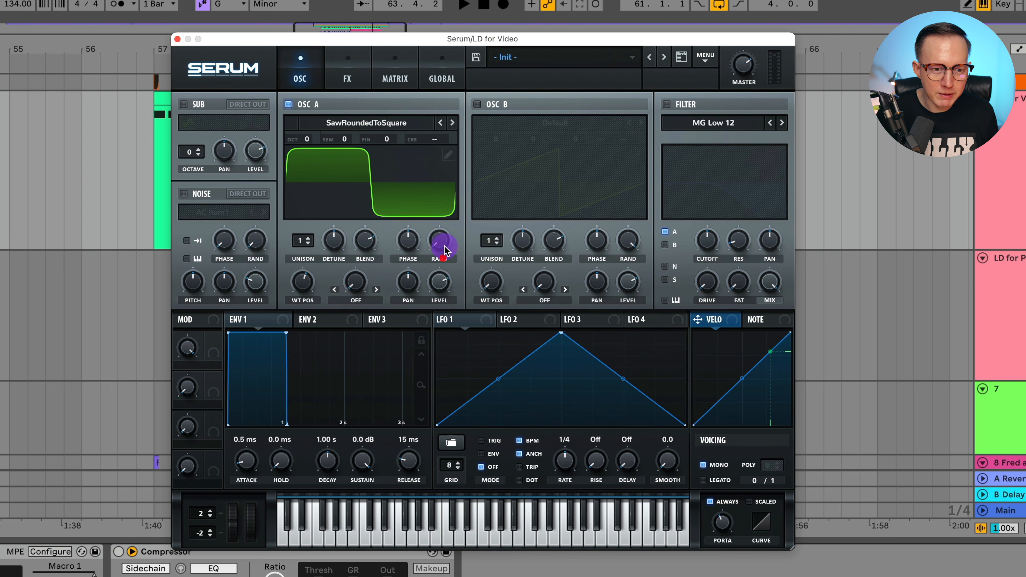
Lengthen the Env 1 release to about 114 ms and audition it.
drag(412, 465, 418, 452)
key(space)
click(328, 458)
Shorten Env 1's decay, then set Env 2's attack and release to 0 ms.
drag(328, 459, 327, 460)
click(330, 320)
key(space)
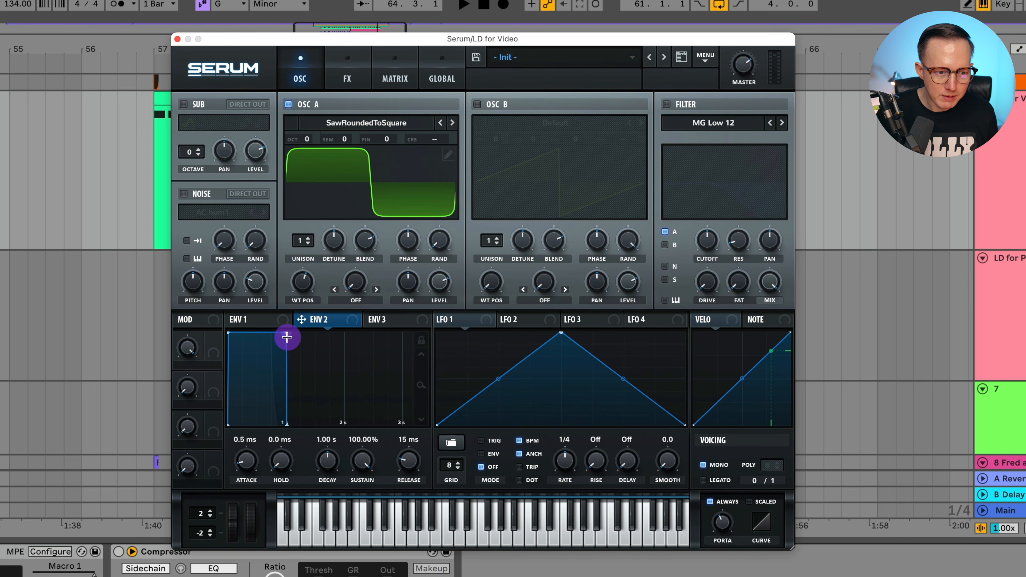
mouse_move(245, 470)
mouse_down()
mouse_move(343, 480)
mouse_move(257, 480)
mouse_up()
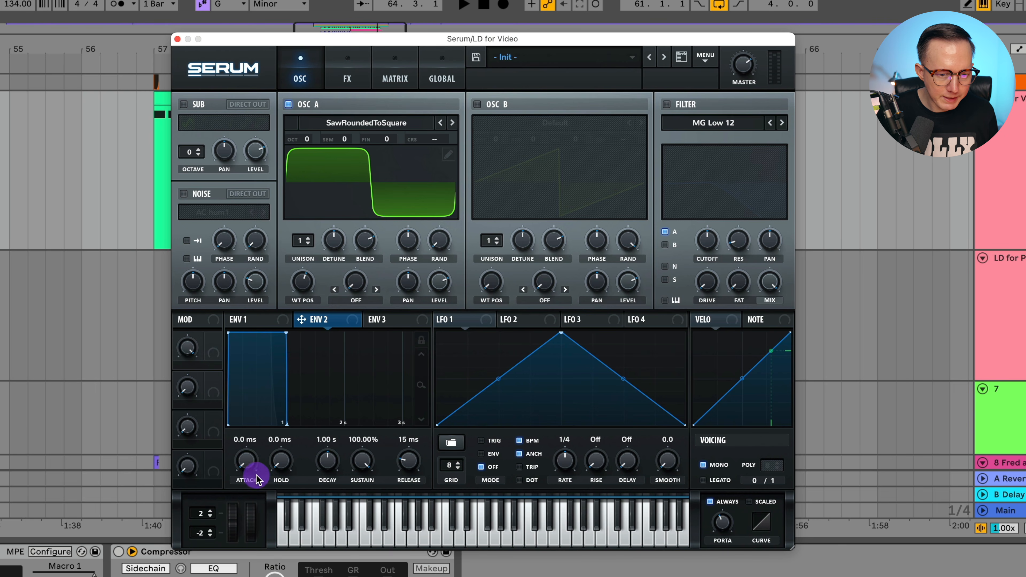
drag(408, 458, 377, 522)
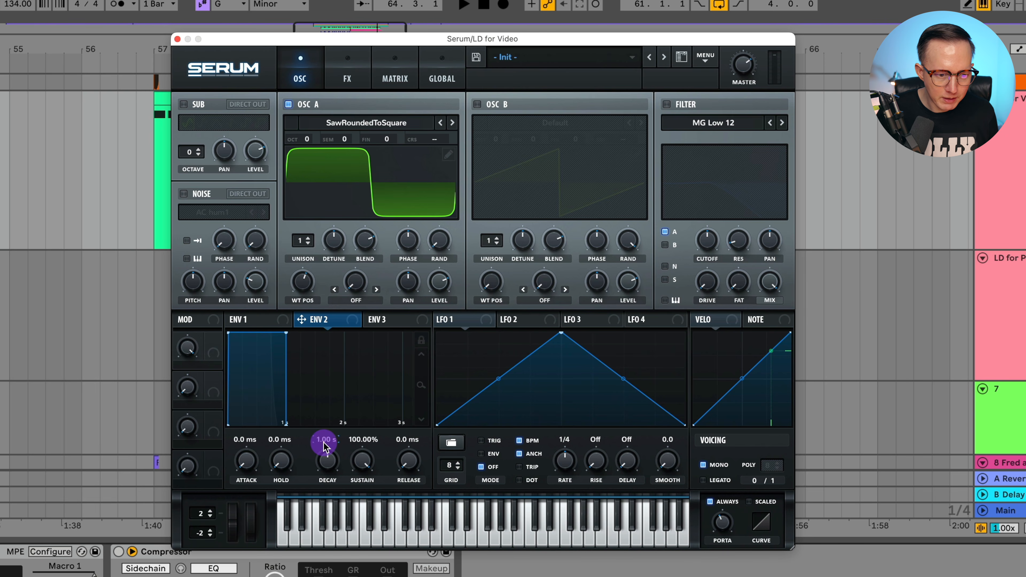
Give Env 2 a 40 ms decay and 0% sustain, briefly trying 20 ms first.
drag(325, 446, 321, 446)
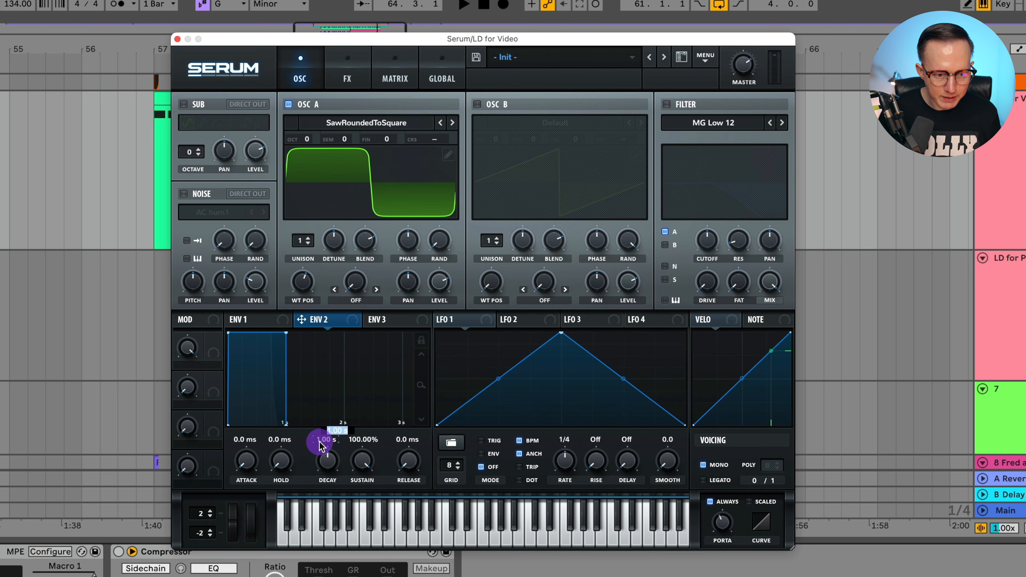
text(40)
key(Return)
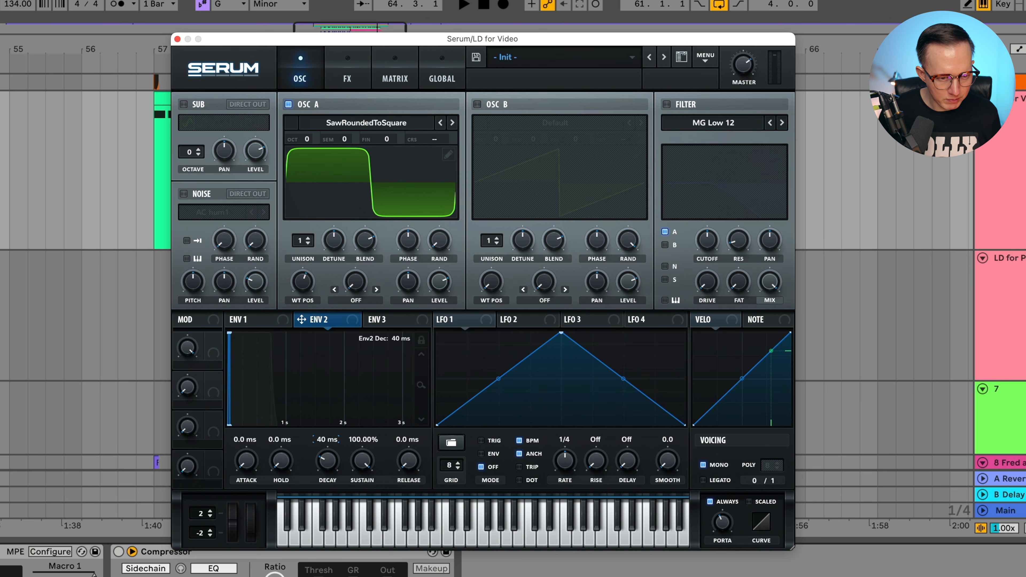
drag(368, 461, 368, 543)
click(326, 440)
text(20)
key(Return)
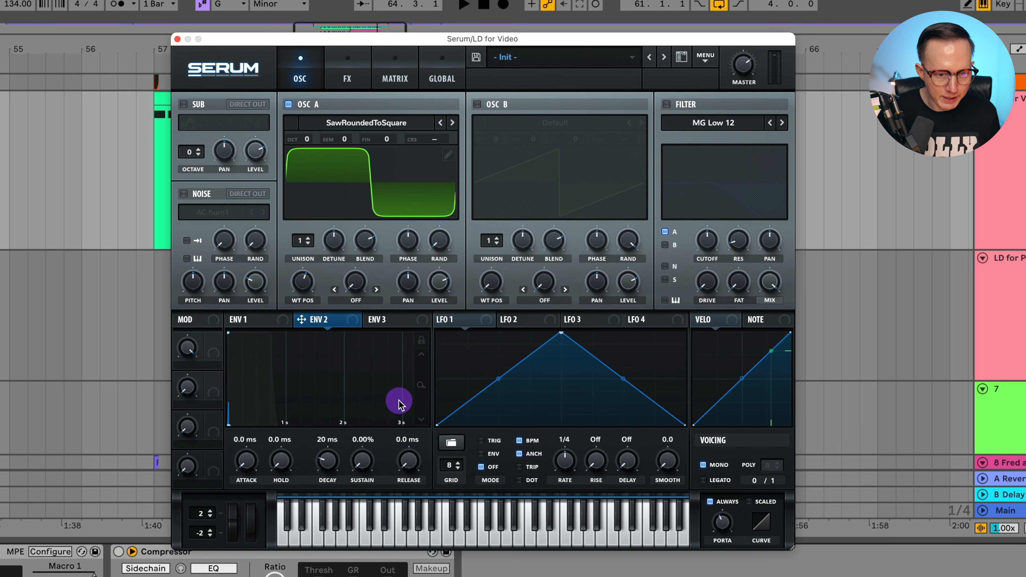
click(441, 525)
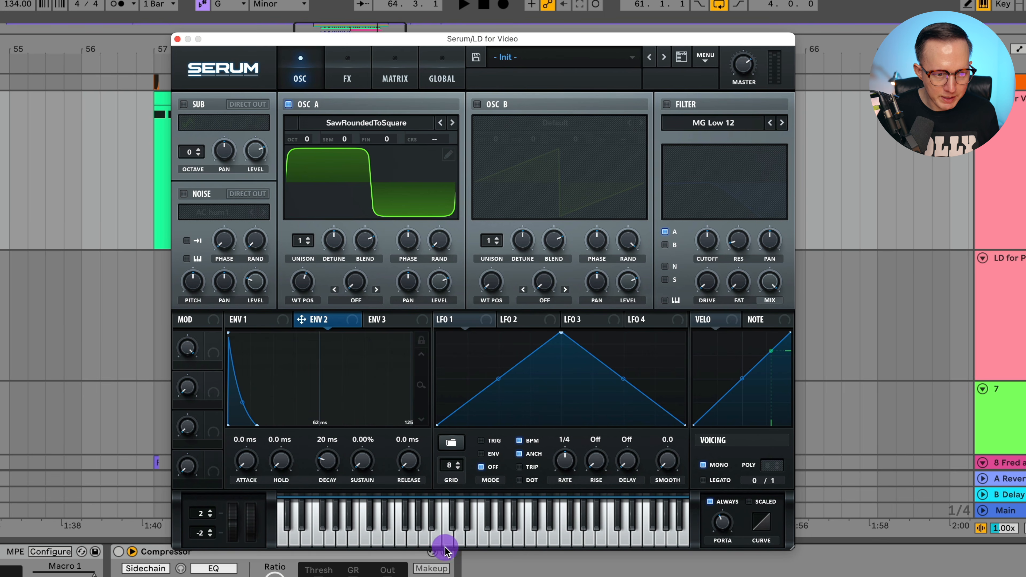
click(322, 441)
text(40)
key(Return)
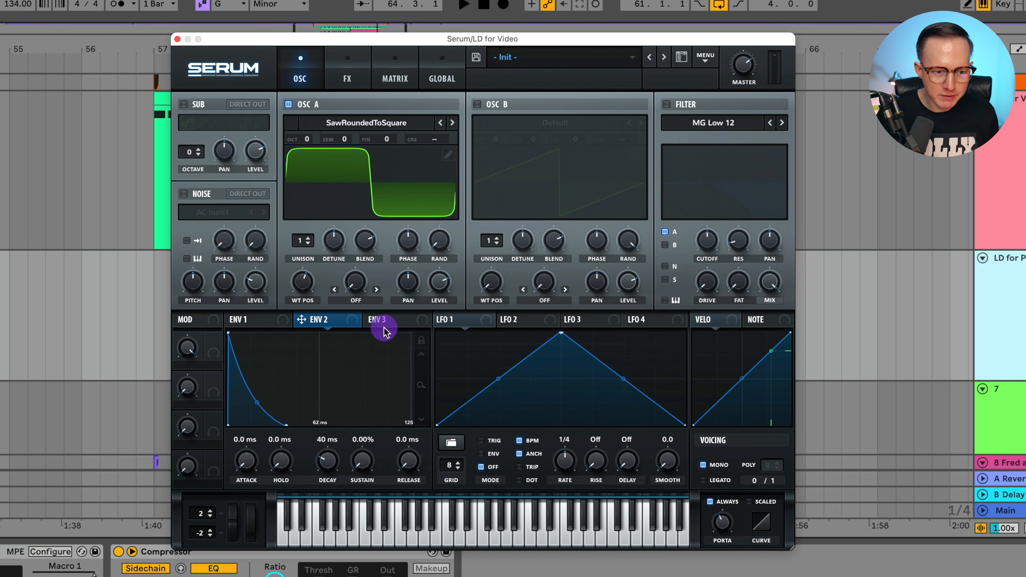
Widen Env 3's graph time range, then return to Env 2.
click(395, 322)
drag(420, 351, 416, 406)
click(325, 323)
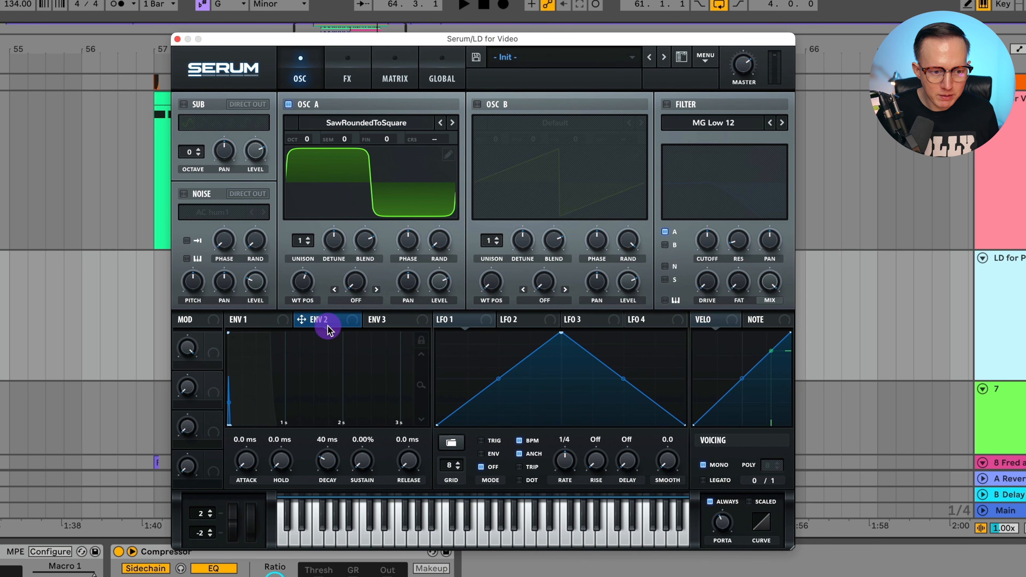
Switch back and forth between Env 2 and Env 3, then close the Serum window.
drag(316, 325, 396, 318)
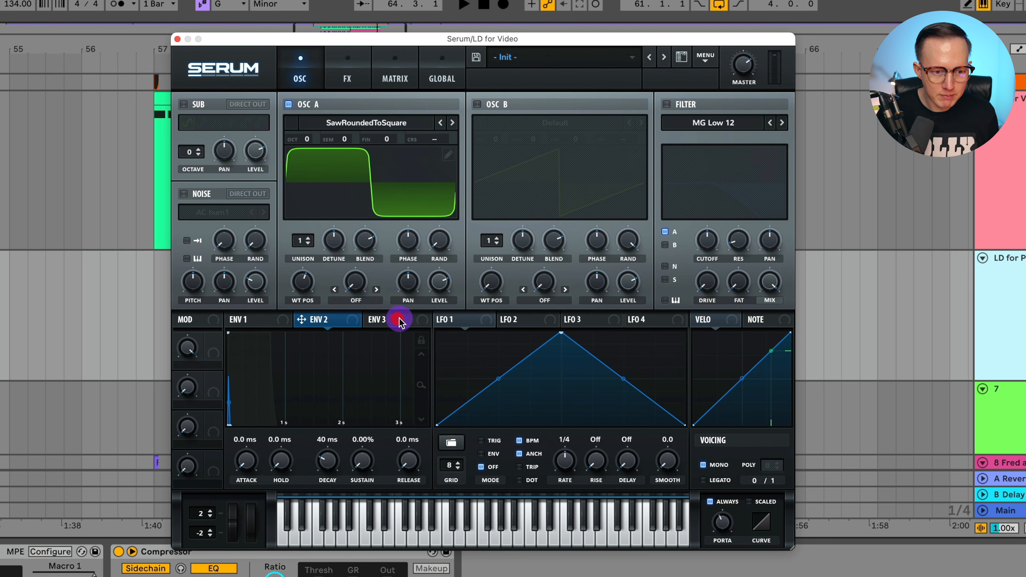
click(400, 321)
click(330, 320)
click(398, 326)
click(332, 321)
click(394, 320)
click(338, 321)
click(380, 321)
click(336, 321)
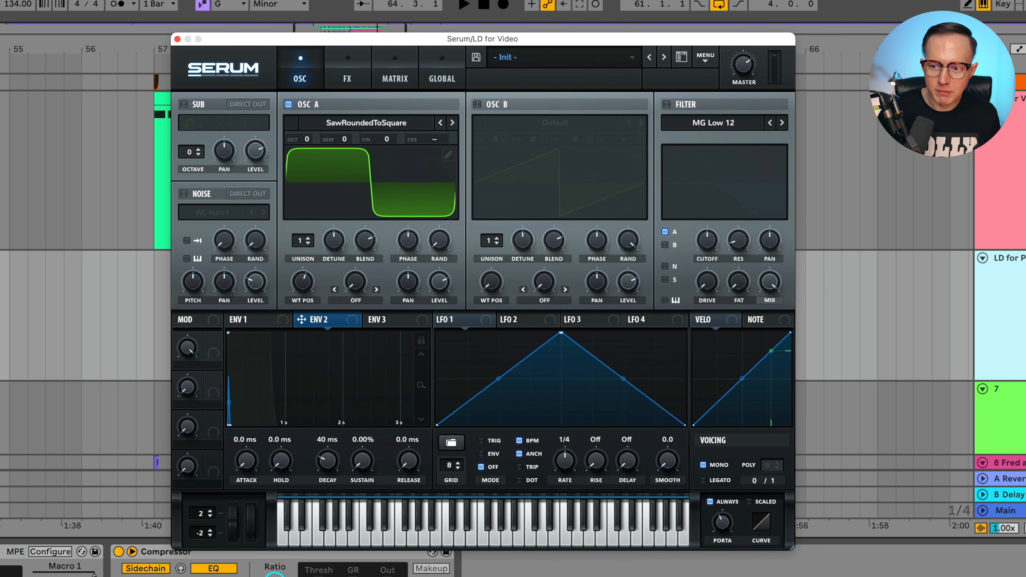
click(177, 38)
click(447, 282)
key(space)
key(space)
click(1001, 164)
click(1013, 126)
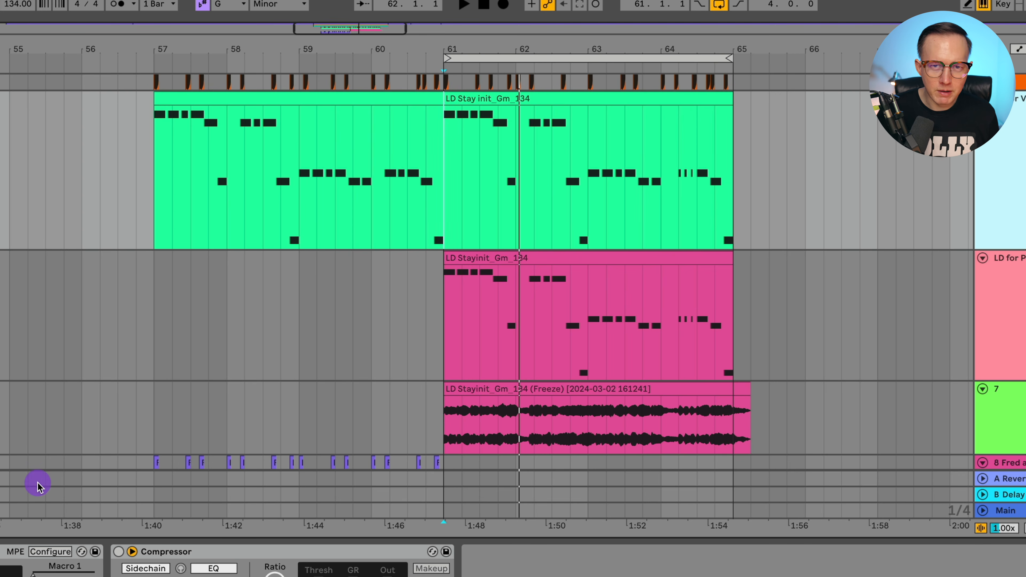
key(alt+super+p)
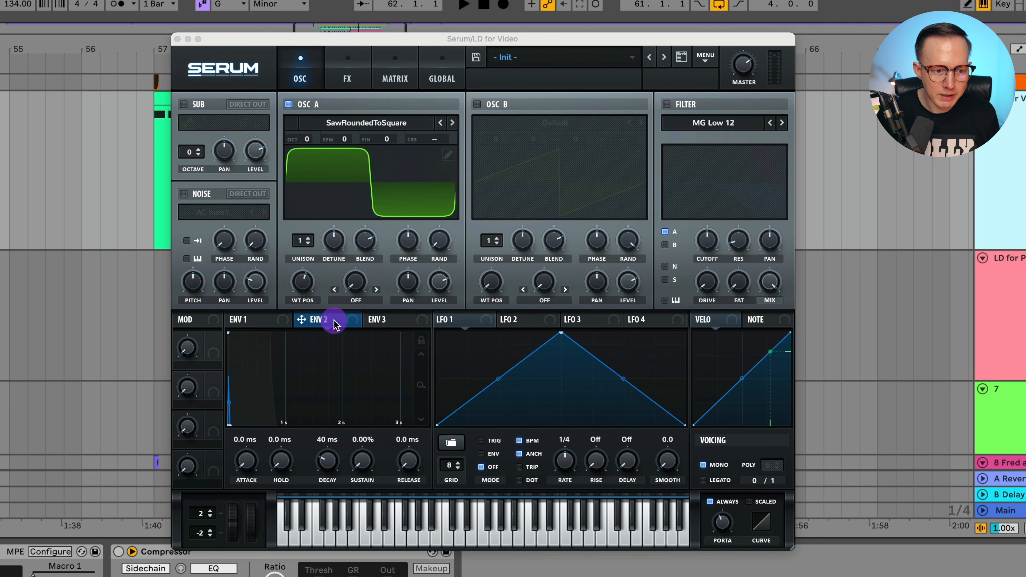
Drag Env 2 onto oscillator A's CRS knob and set the modulation amount to about 12.
drag(323, 322, 428, 167)
drag(434, 142, 435, 140)
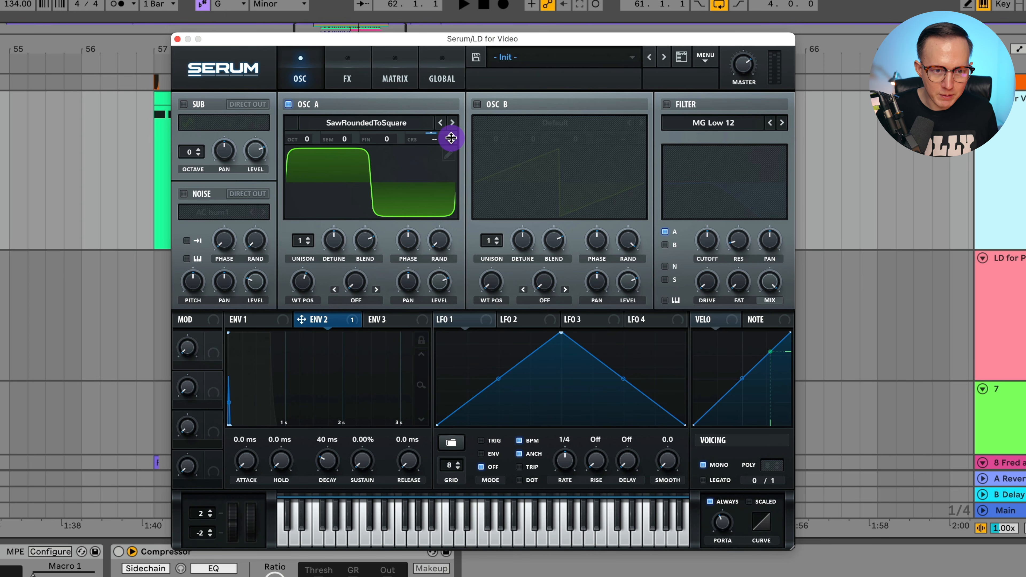
drag(450, 139, 452, 155)
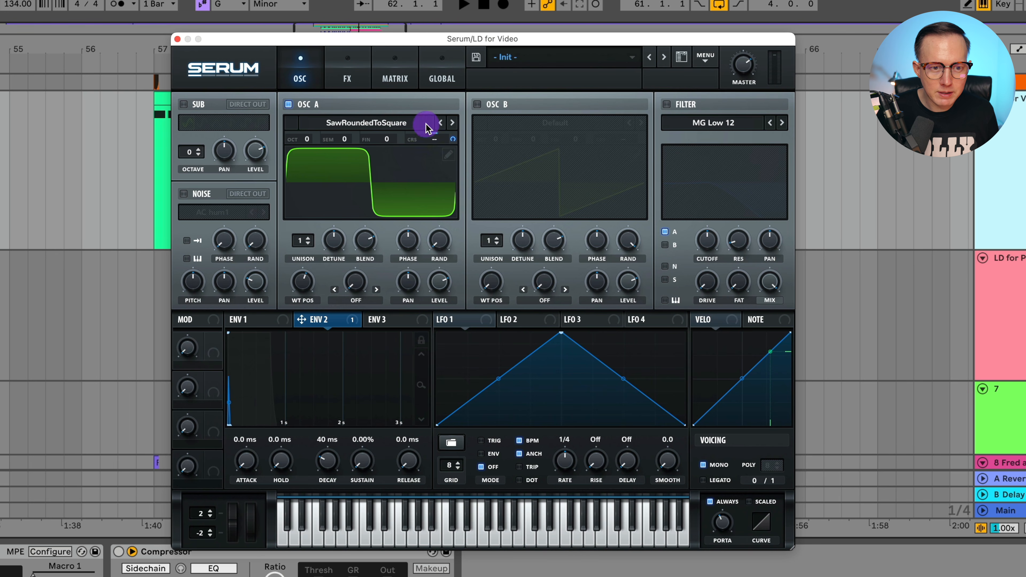
mouse_move(453, 141)
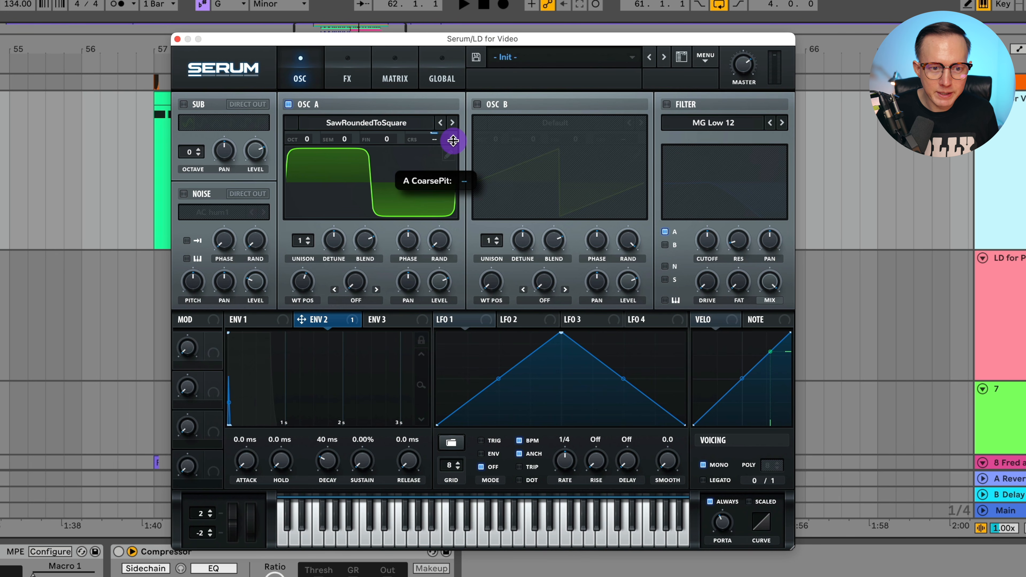
click(453, 140)
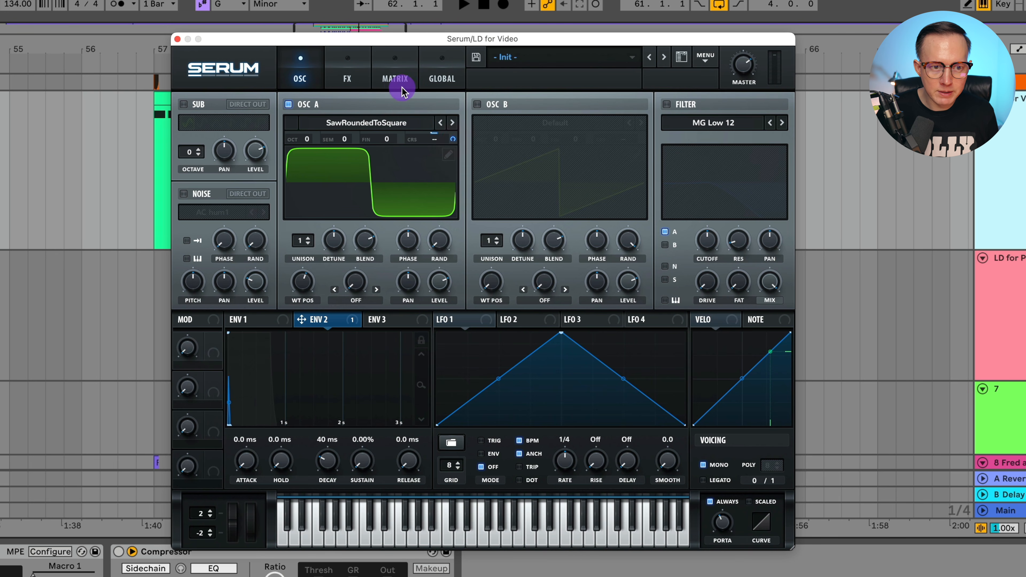
click(395, 79)
In the Matrix, set the Env 2 → A CoarsePit amount to exactly 12.
click(339, 128)
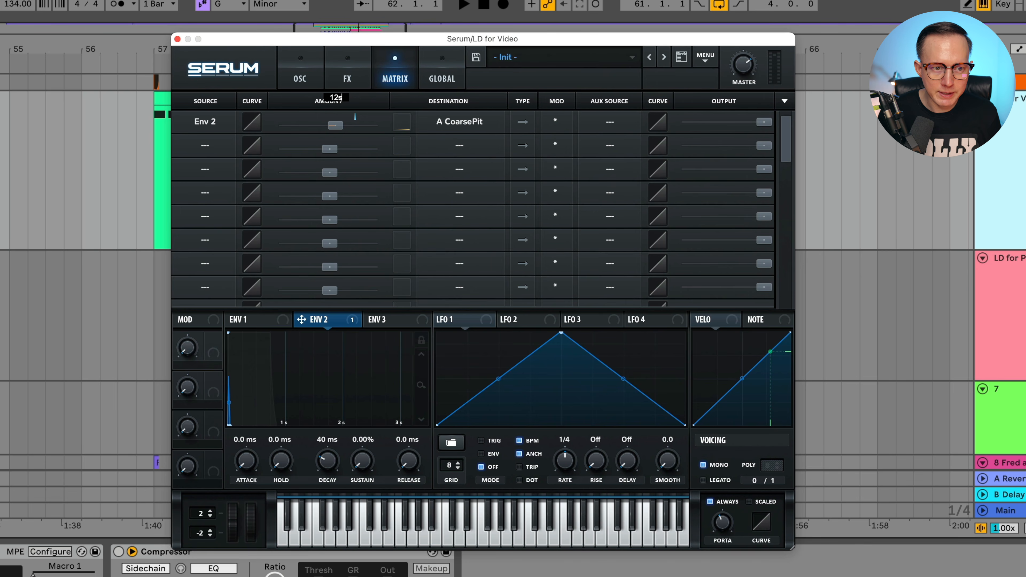
drag(305, 126, 334, 127)
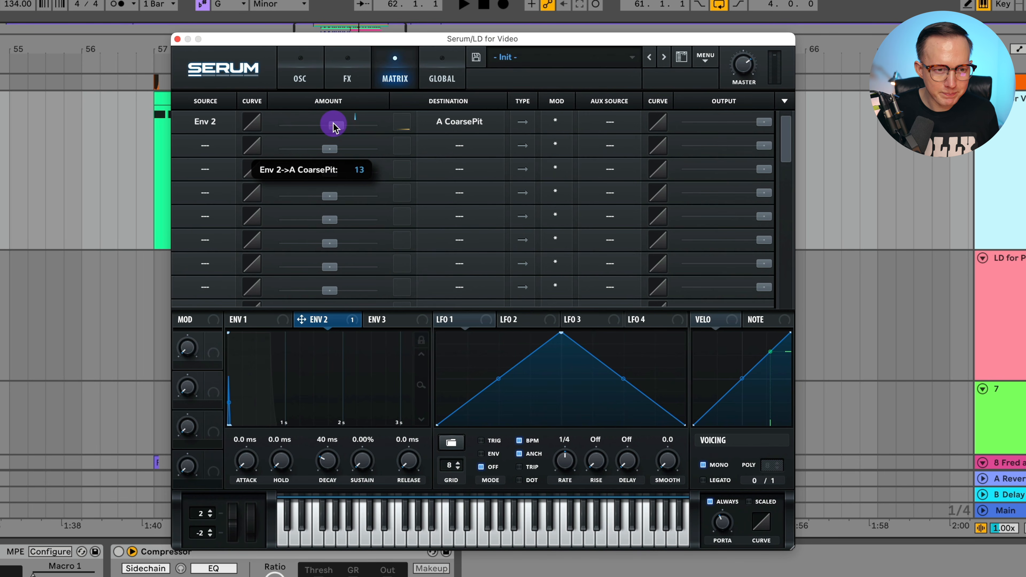
double_click(334, 124)
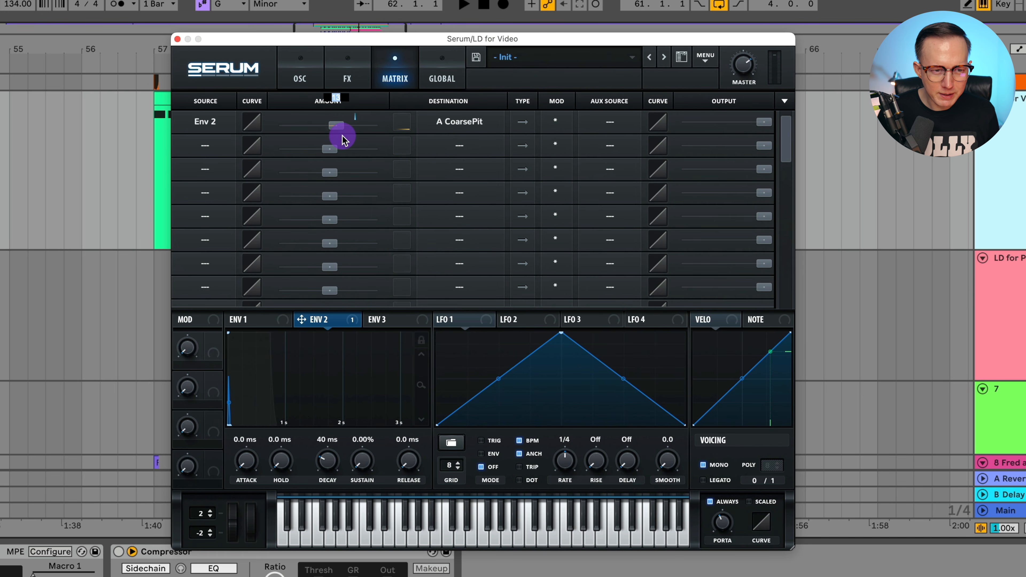
text(12)
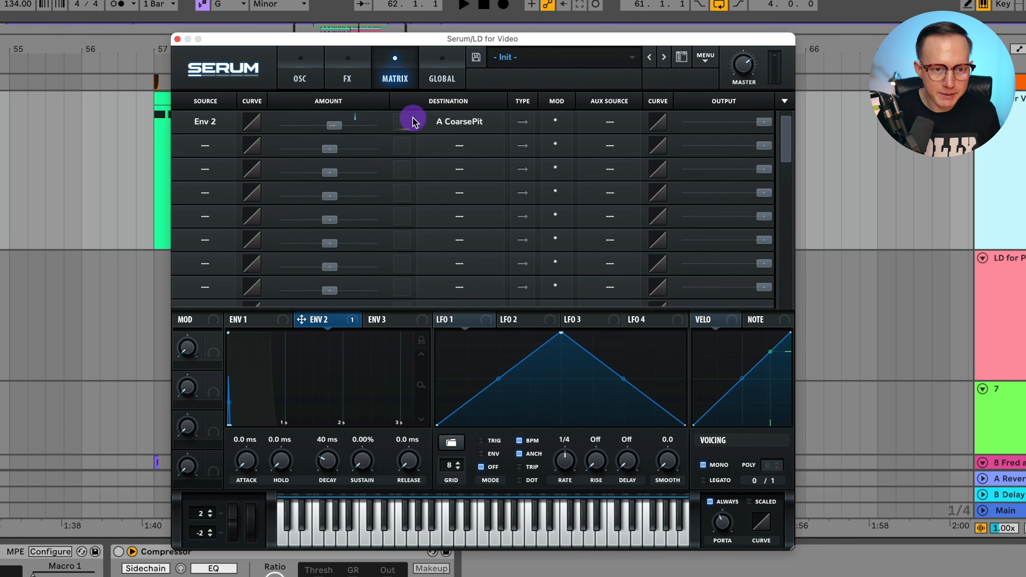
click(208, 147)
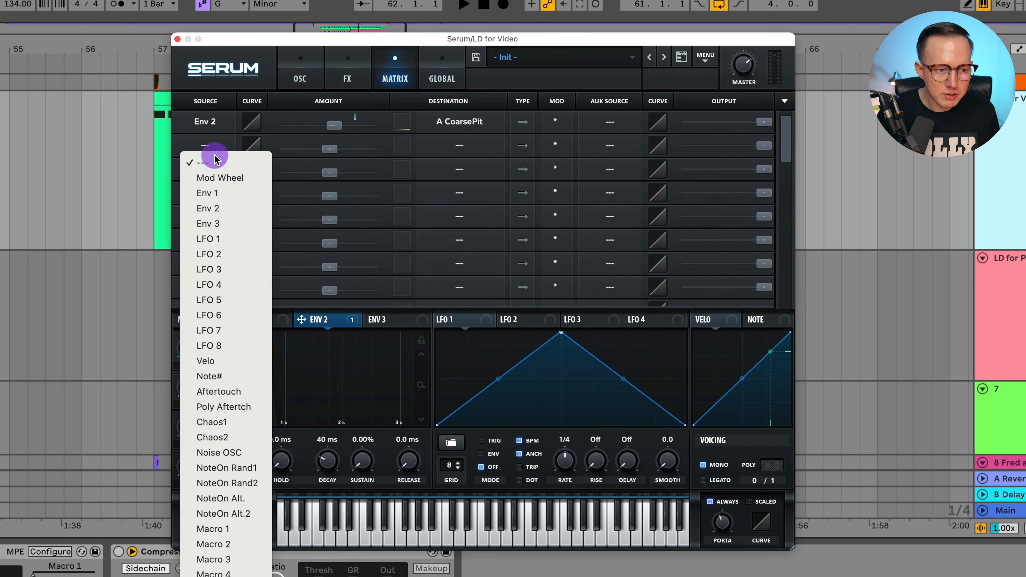
Add a second matrix row sending Env 3 downward to A CoarsePit.
click(248, 225)
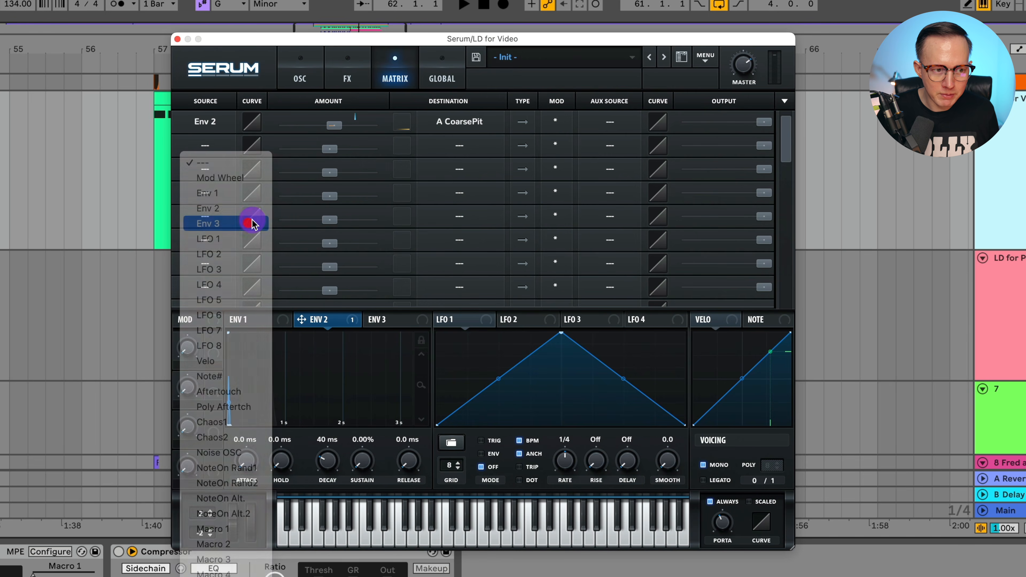
click(459, 145)
mouse_move(463, 169)
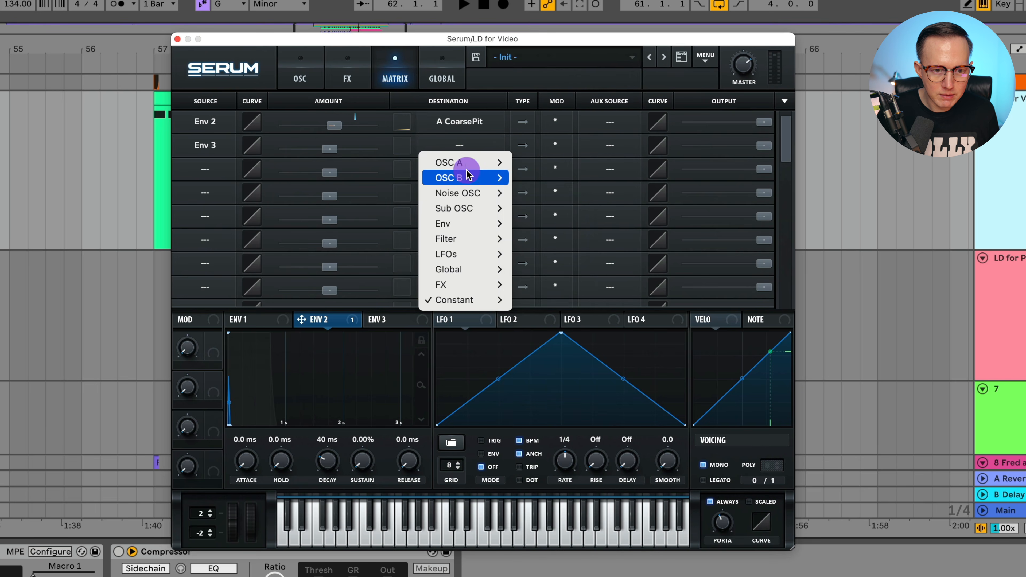
click(546, 190)
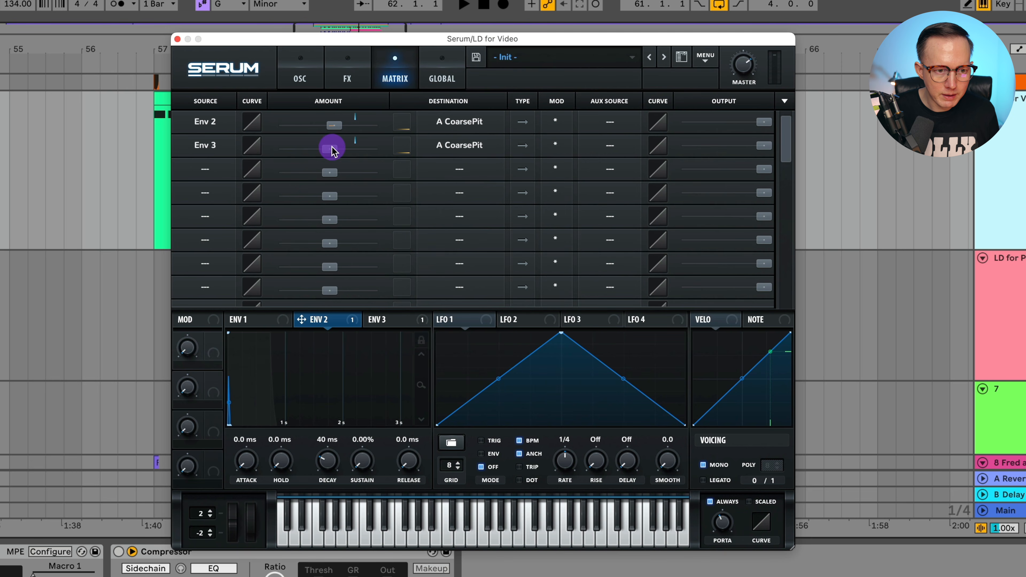
text(-)
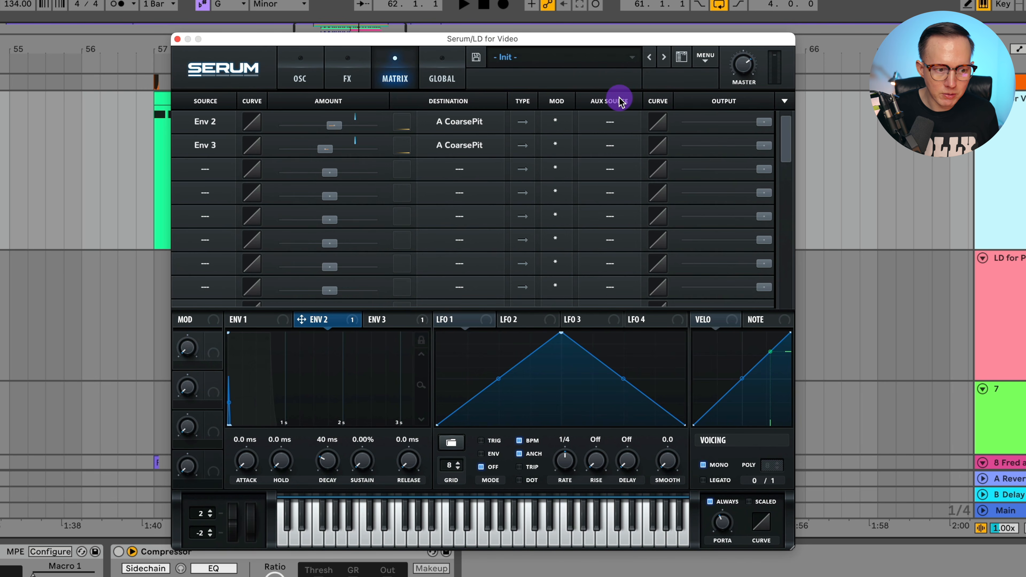
Set Macro 1 as Aux Source on both pitch rows and turn it to about 96%.
drag(213, 358, 608, 122)
drag(214, 348, 609, 143)
drag(186, 347, 212, 144)
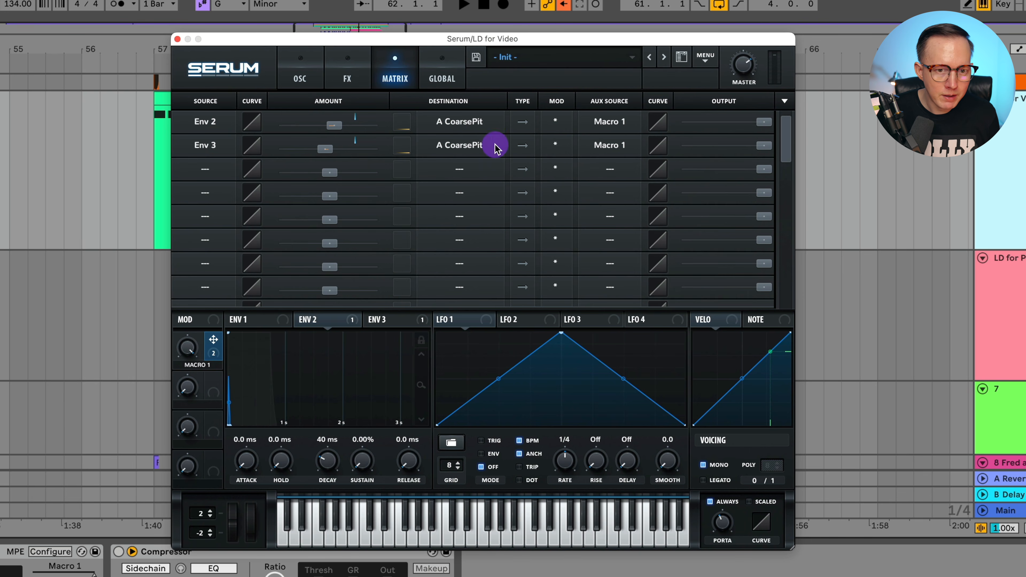
Set row 1's Mod to inverted so Macro 1 scales Env 2 in reverse.
click(562, 127)
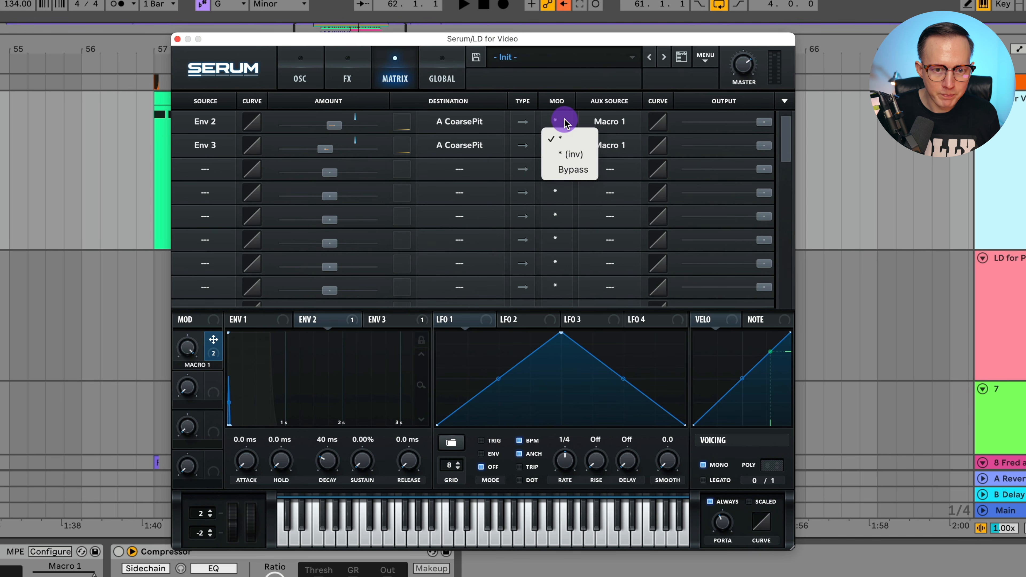
click(588, 156)
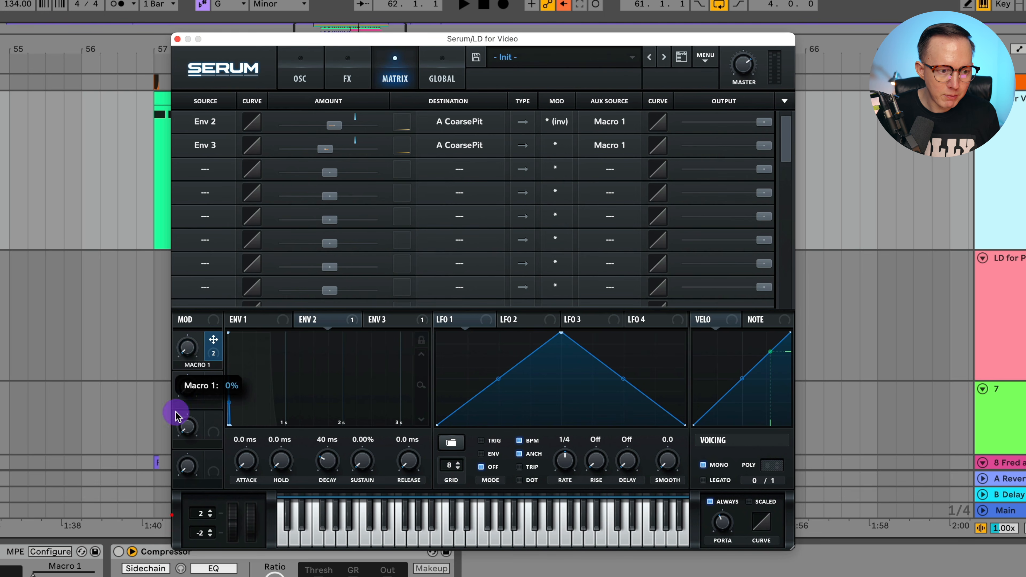
drag(191, 355, 210, 127)
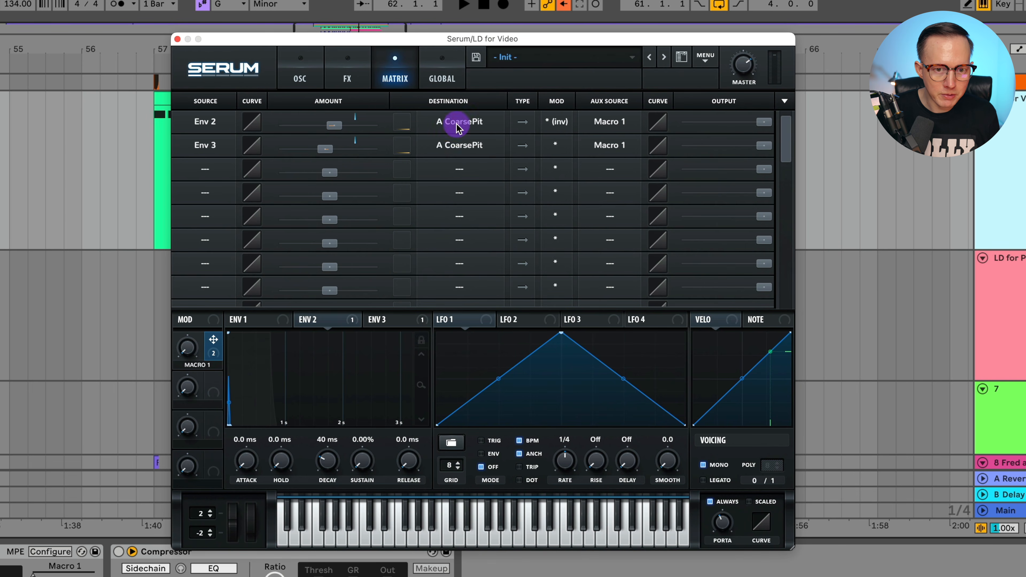
Play the clip while turning Macro 1 up to 100% to hear the pitch effect.
key(space)
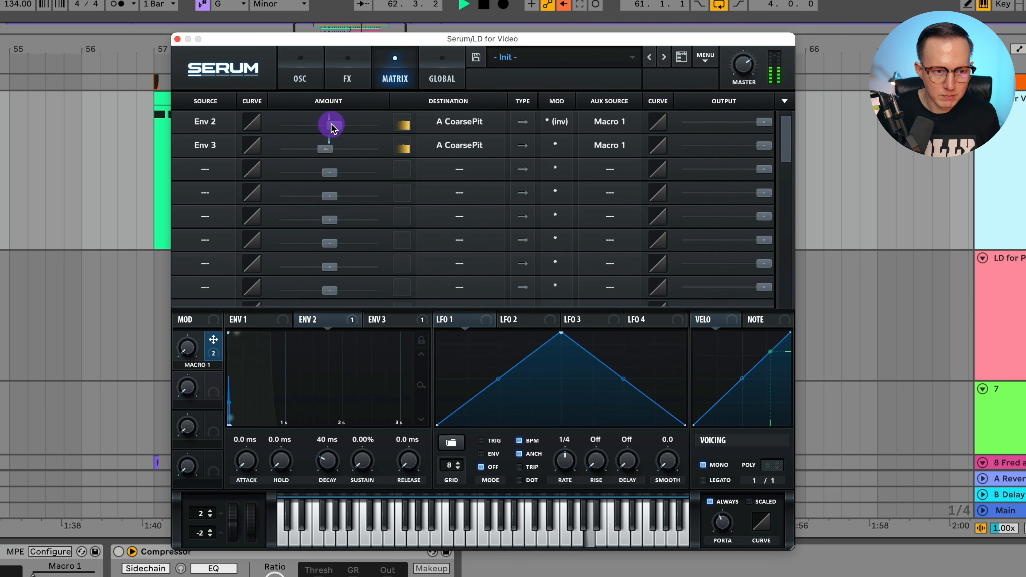
key(space)
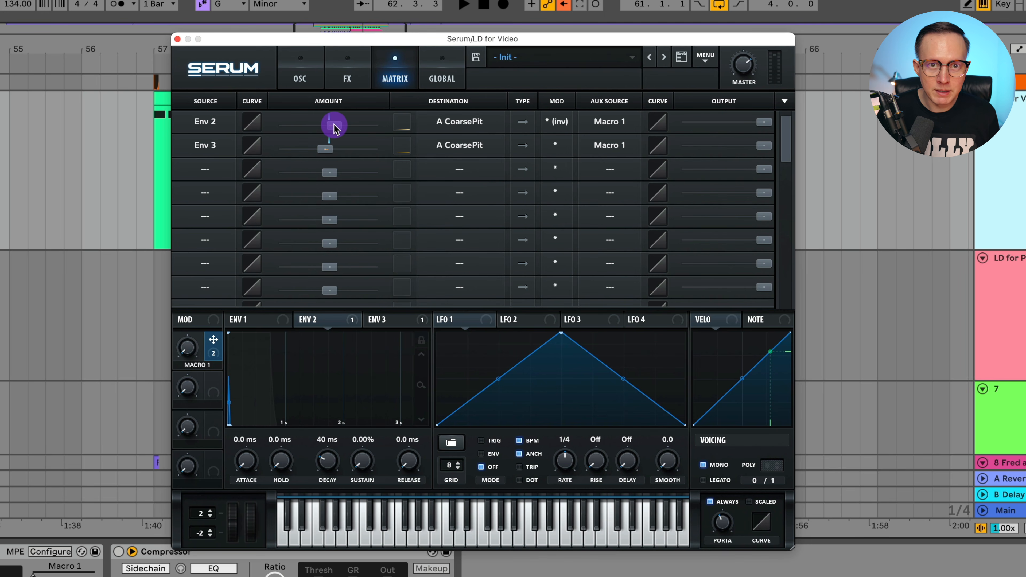
drag(187, 353, 245, 164)
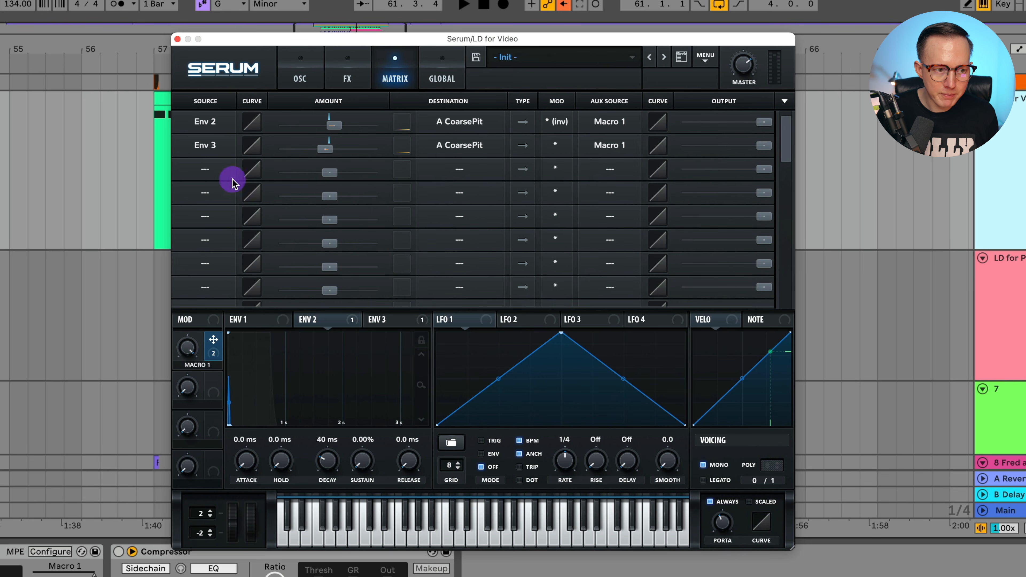
key(space)
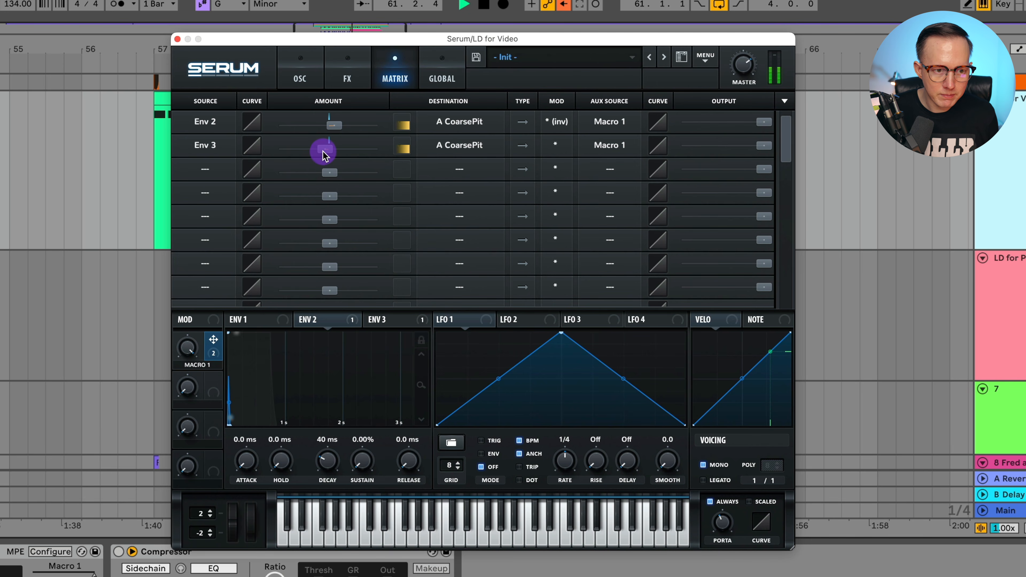
key(space)
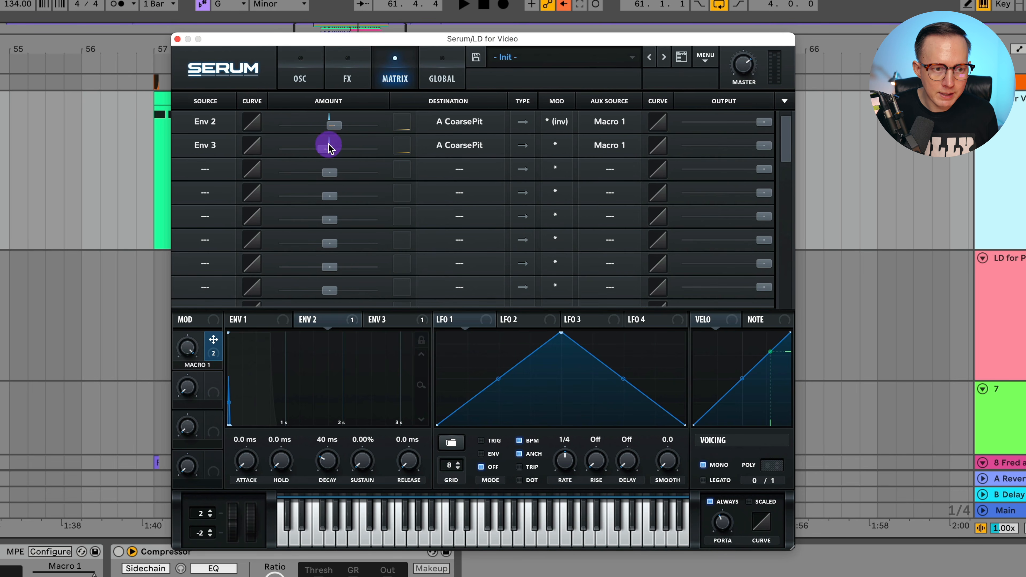
drag(218, 345, 280, 179)
Rename Macro 1 to 'UP > DOWN', turn it to 0%, and close Serum.
double_click(194, 365)
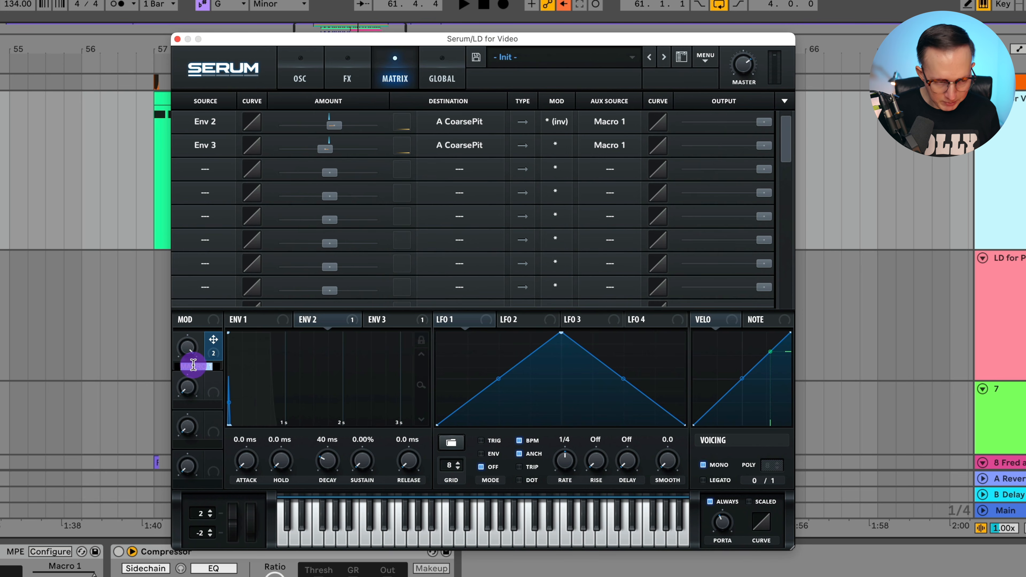
text(Up)
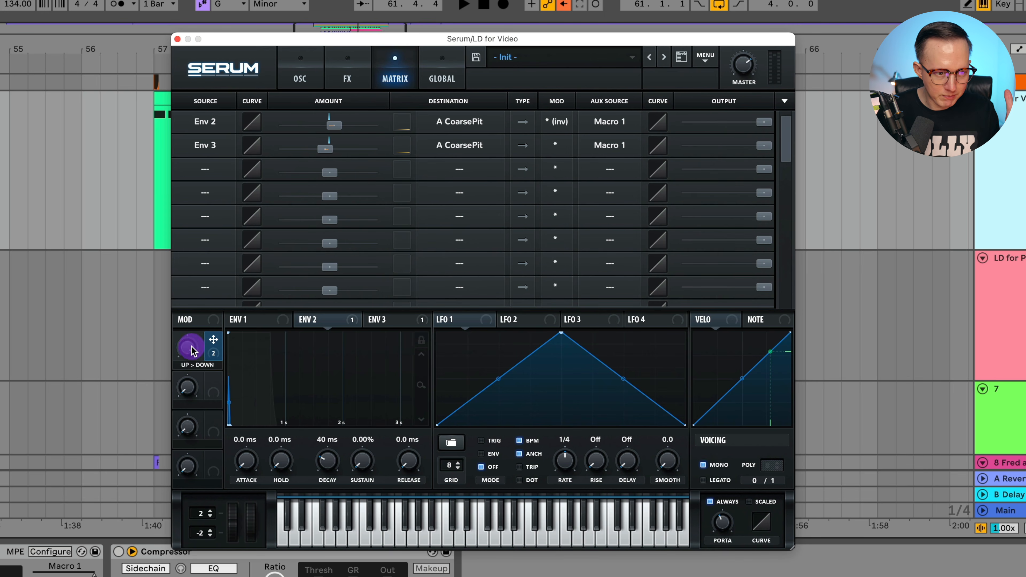
click(198, 372)
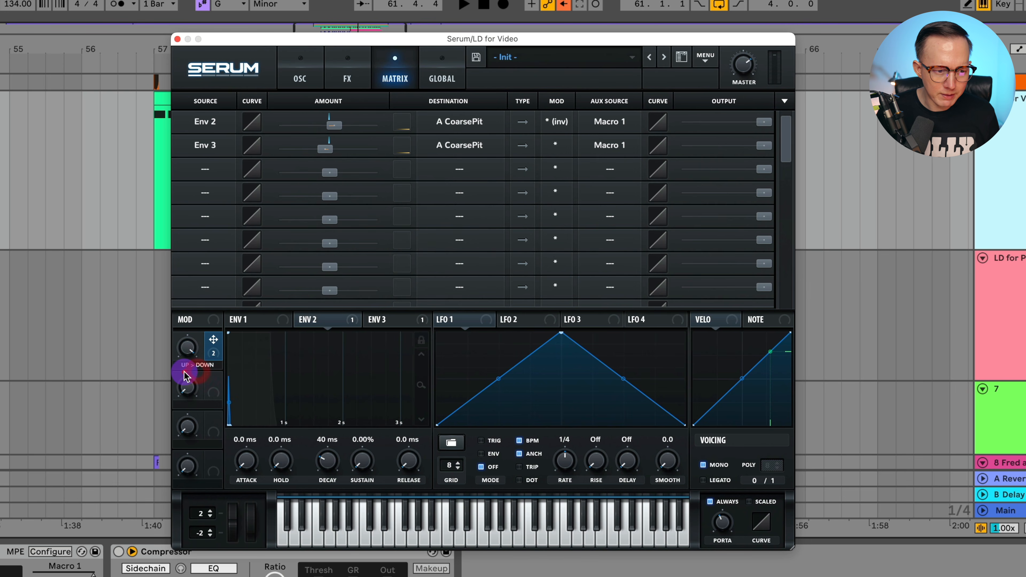
double_click(185, 366)
drag(188, 351, 220, 550)
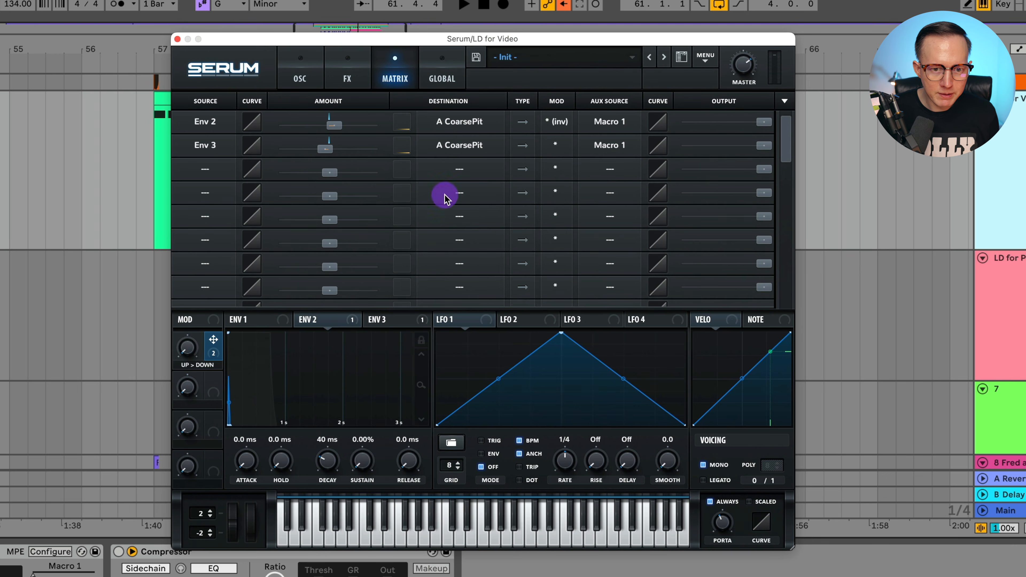
click(177, 39)
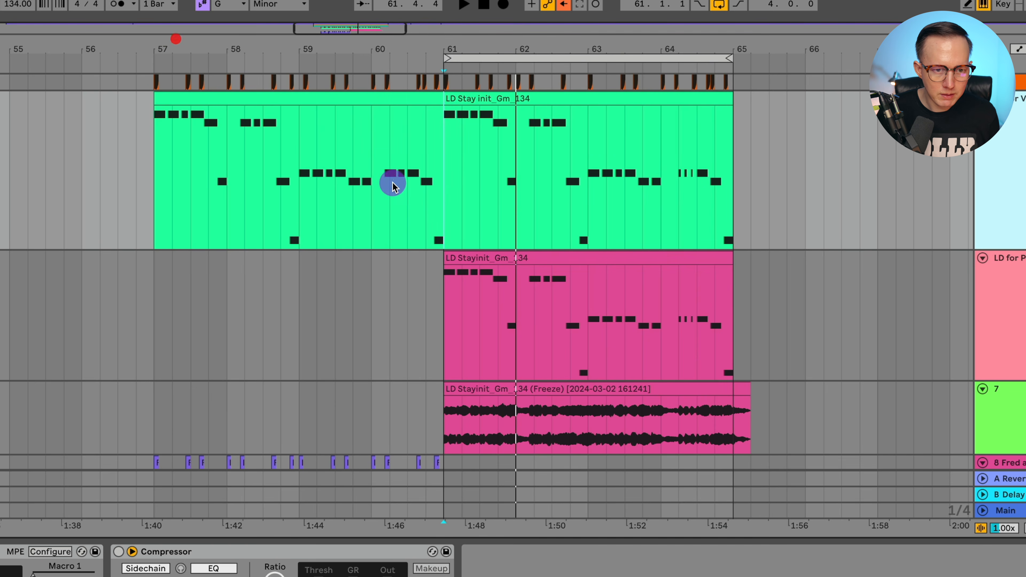
Place the playback start at bar 61, then play and stop the lead clips.
click(445, 178)
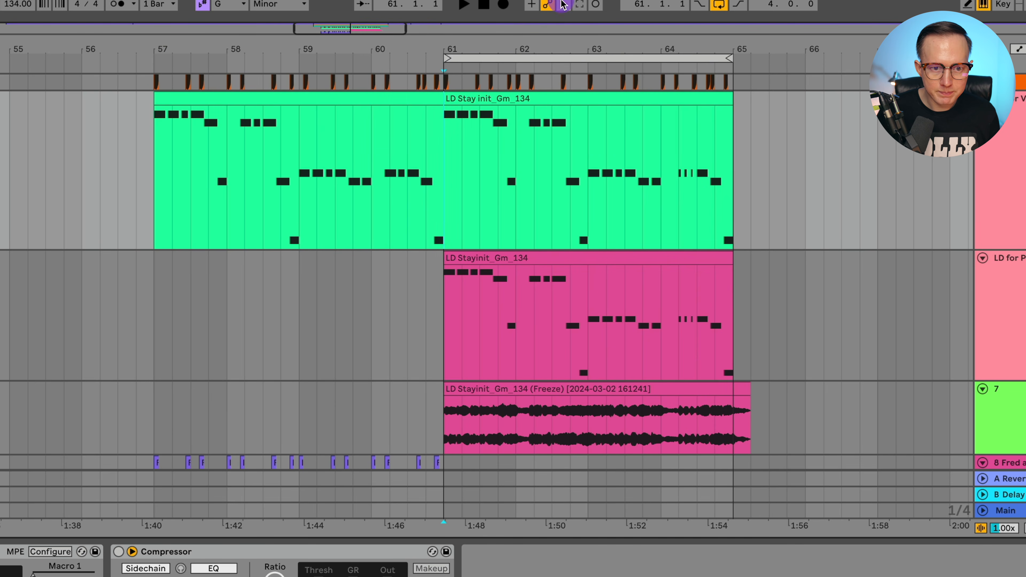
click(492, 141)
click(1022, 129)
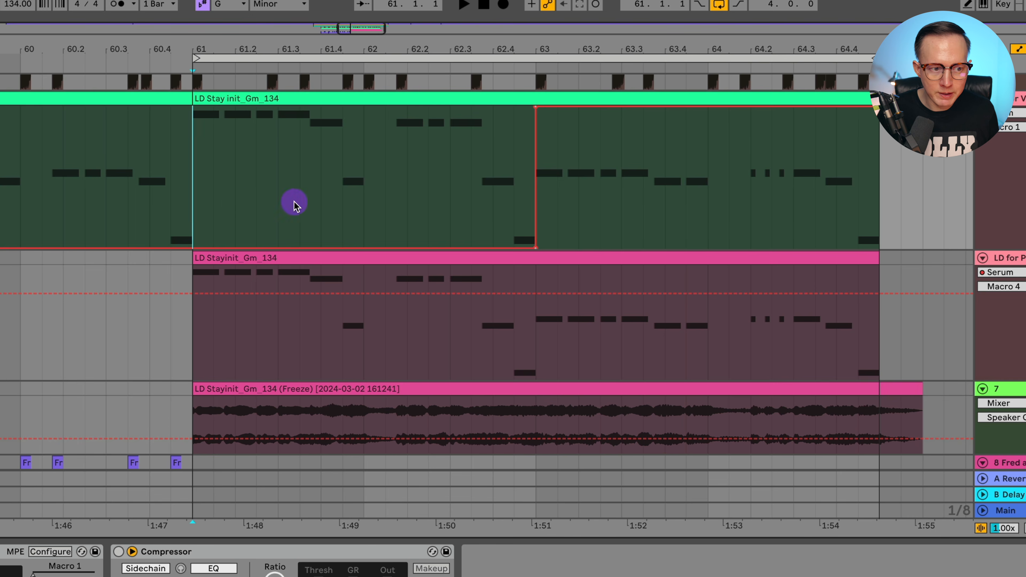
key(space)
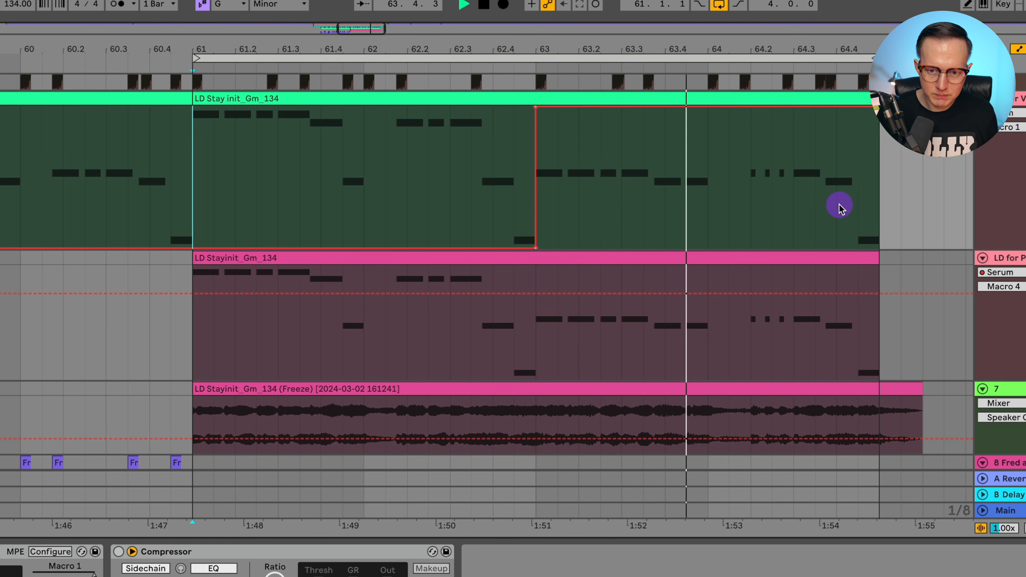
key(space)
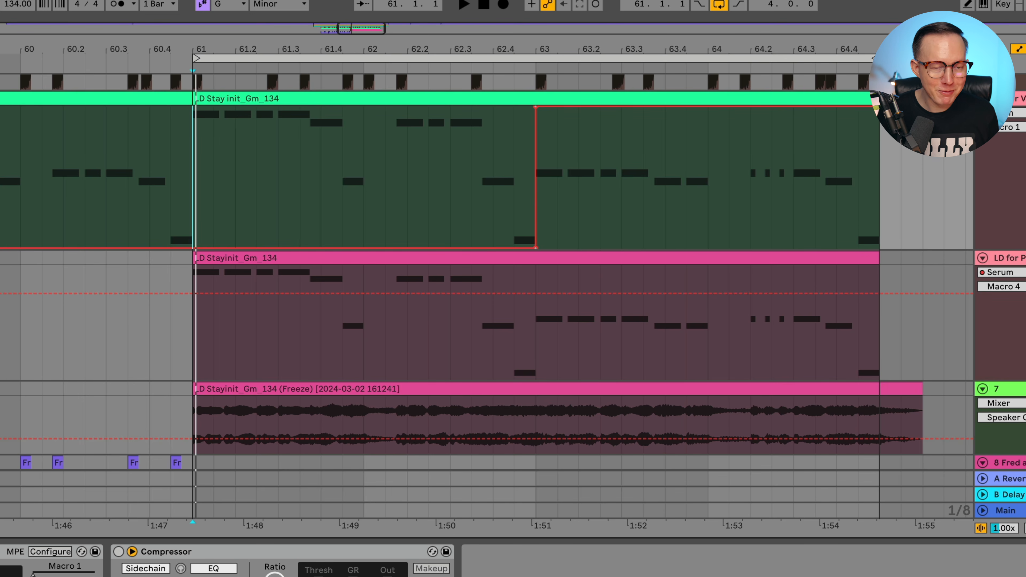
key(alt+super+p)
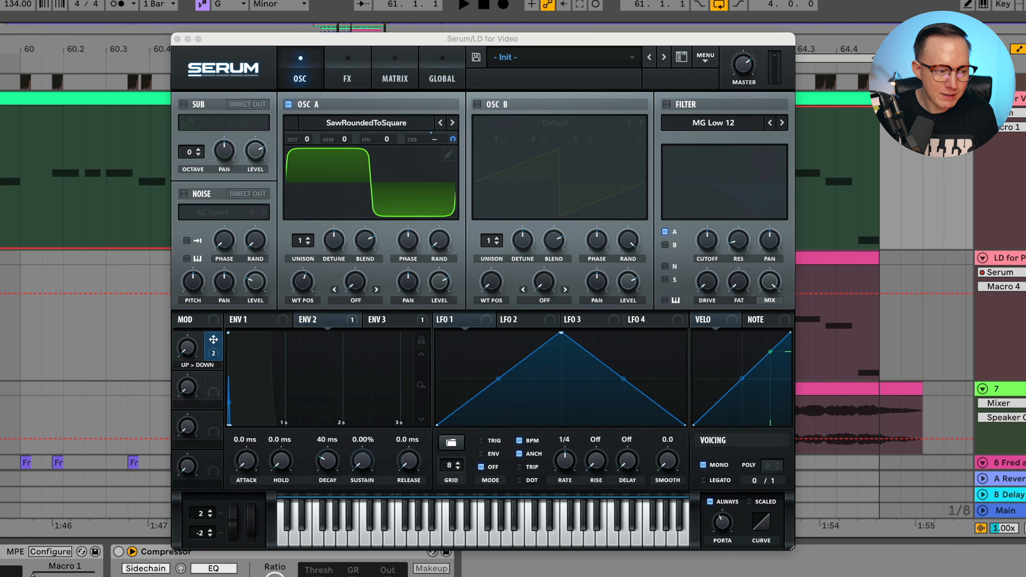
Turn on Chorus in Serum's FX rack and tune its rate, delay, depth, feedback and LPF cutoff.
drag(490, 36, 535, 37)
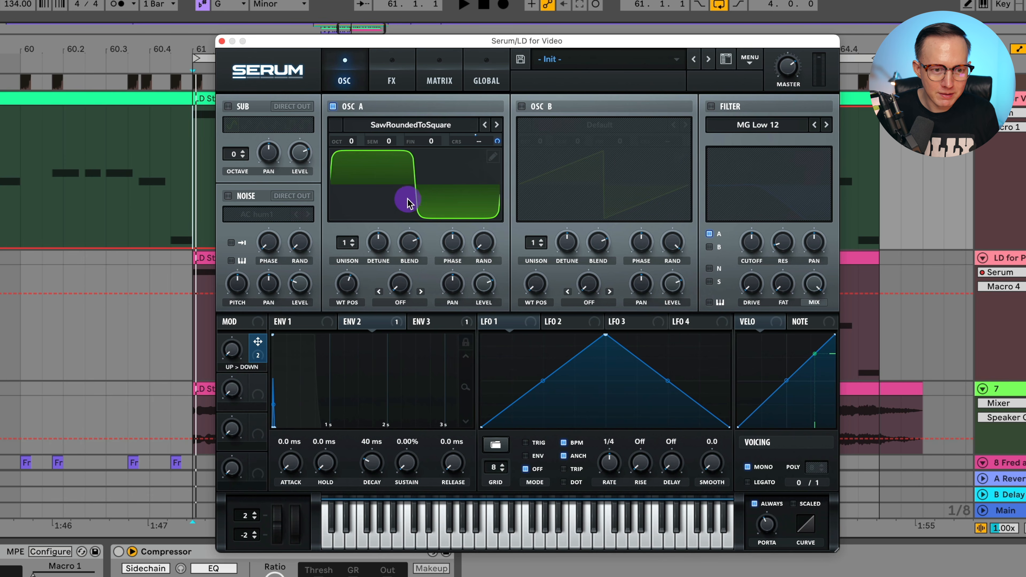
click(391, 83)
click(231, 109)
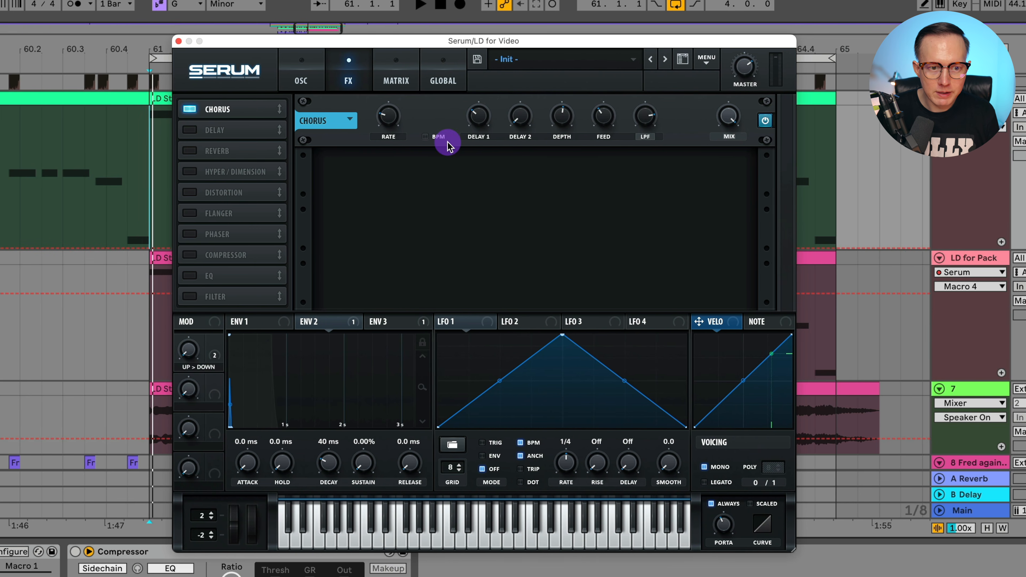
click(391, 117)
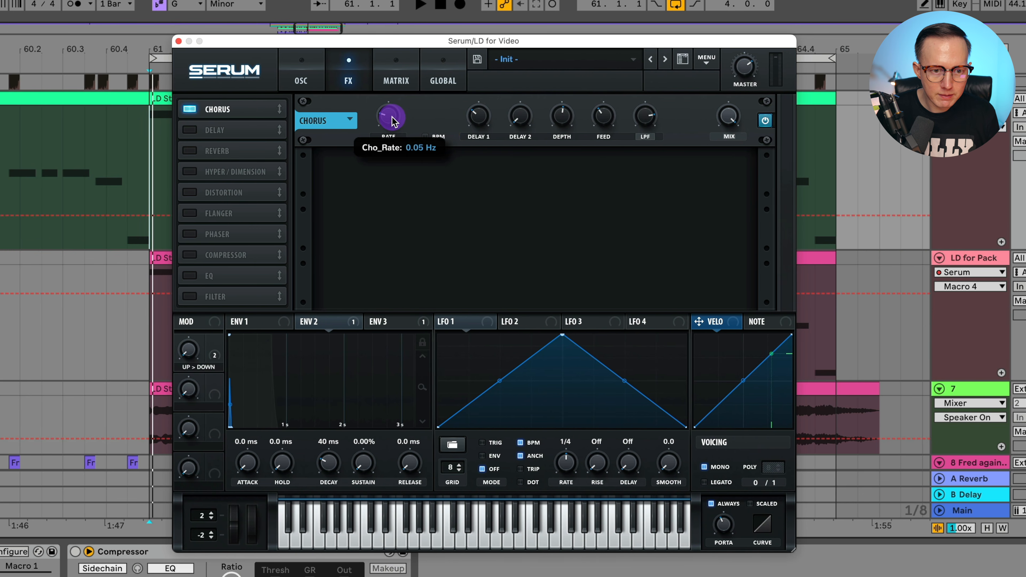
click(392, 117)
click(479, 116)
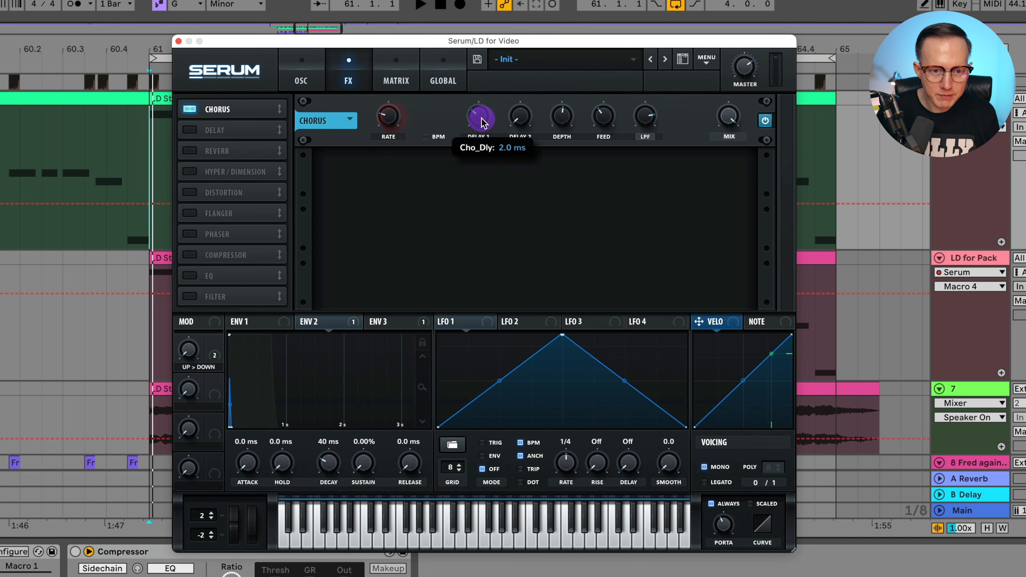
click(558, 122)
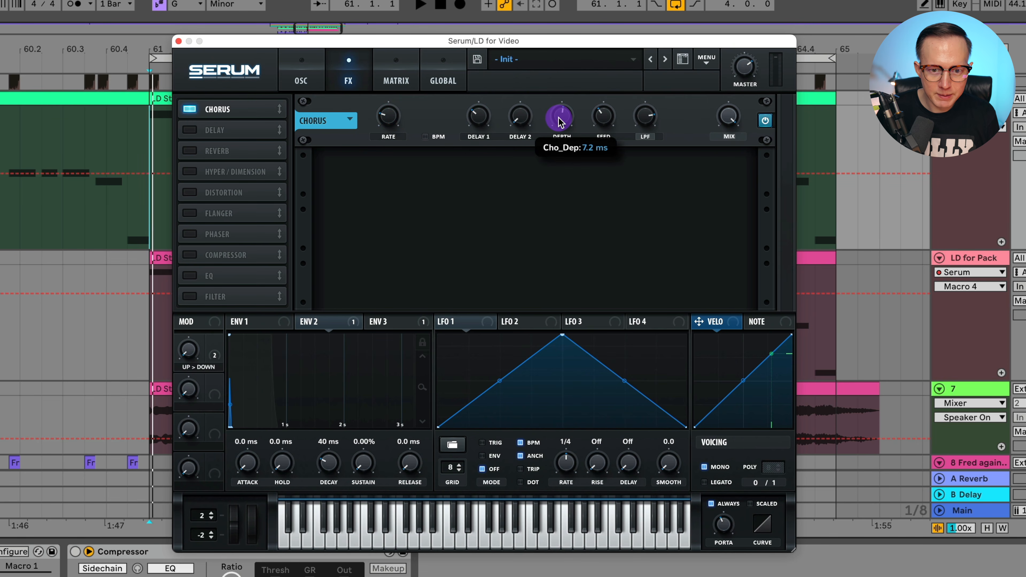
click(558, 122)
click(609, 122)
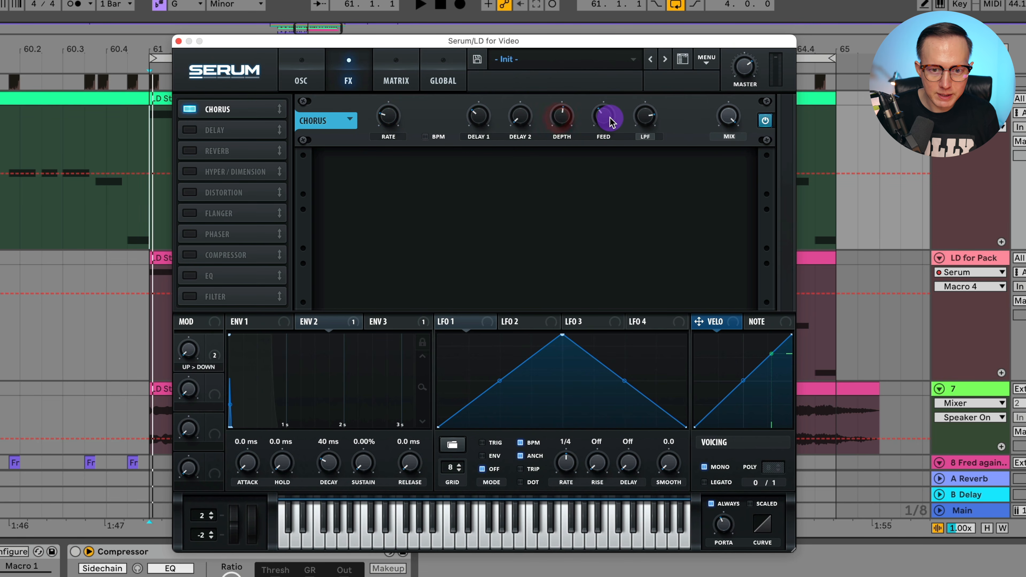
click(647, 118)
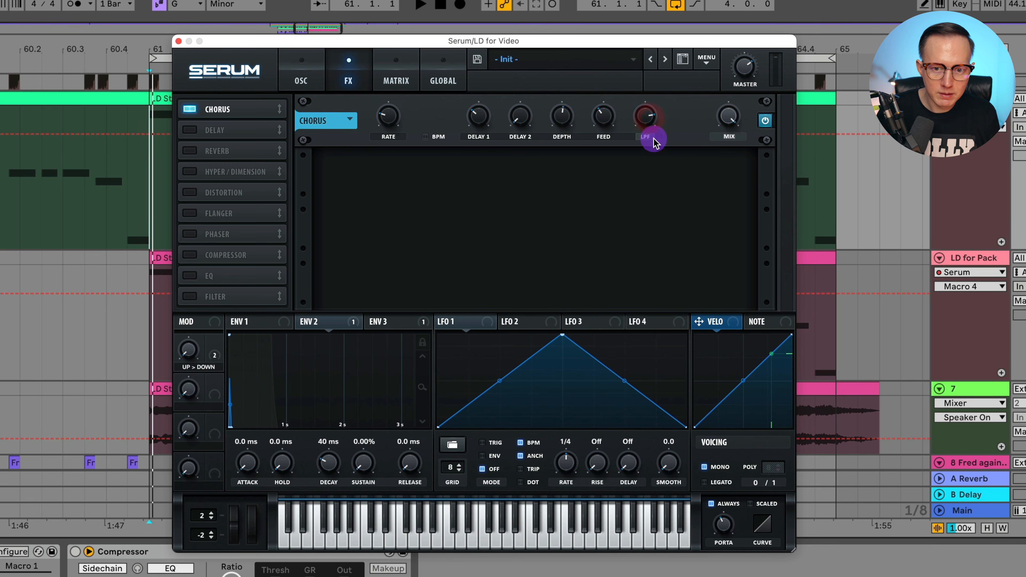
Play the lead back to audition the chorus.
key(space)
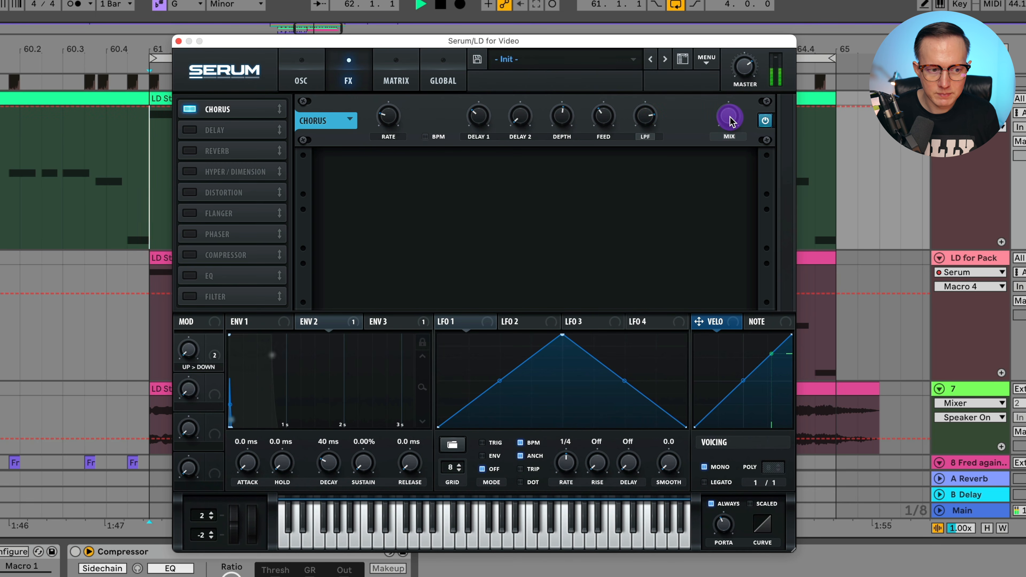
key(space)
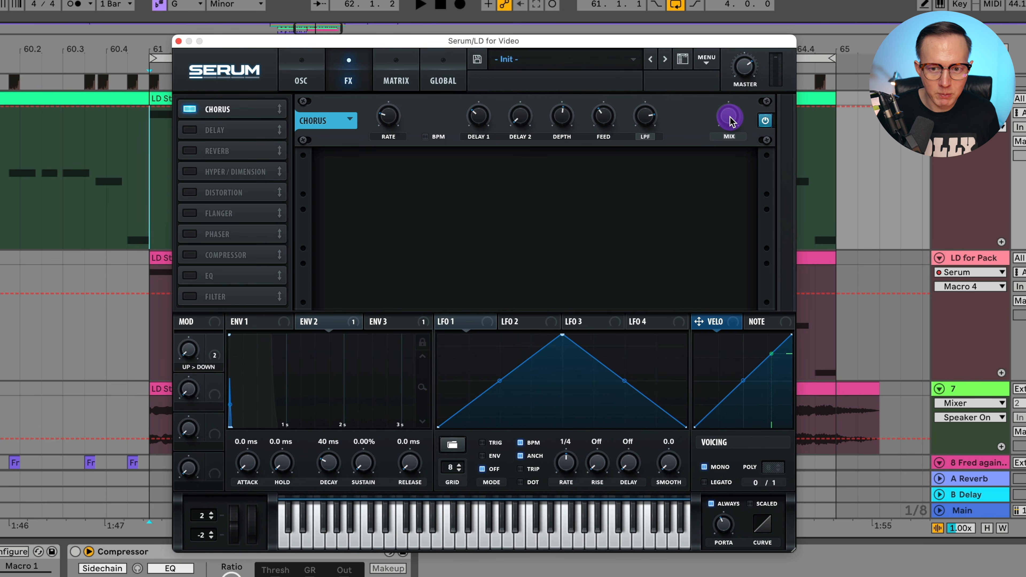
key(space)
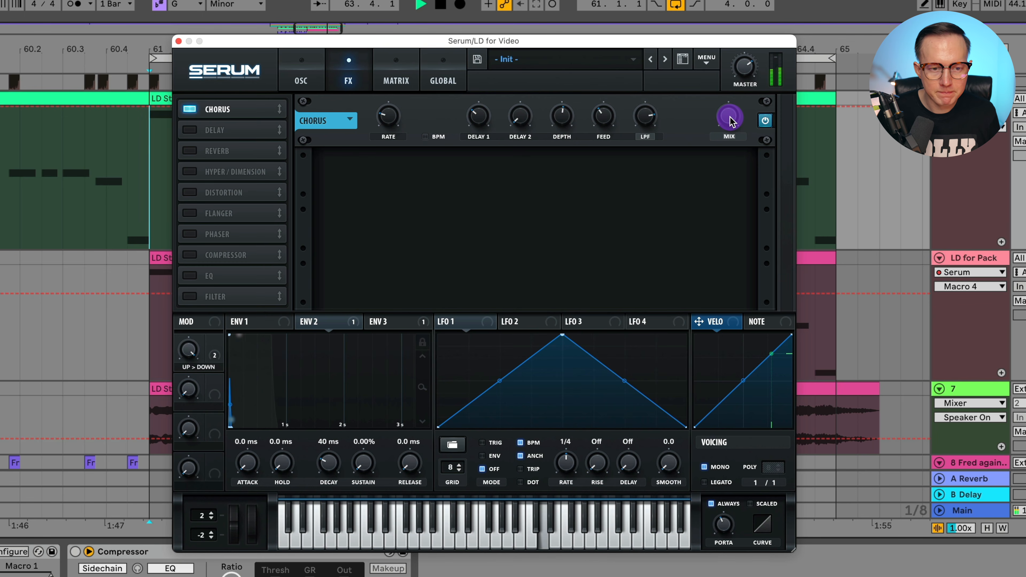
Enable the ping-pong Delay at 1/2 timing, adjust its feedback and wet mix, and play the lead.
click(194, 129)
key(space)
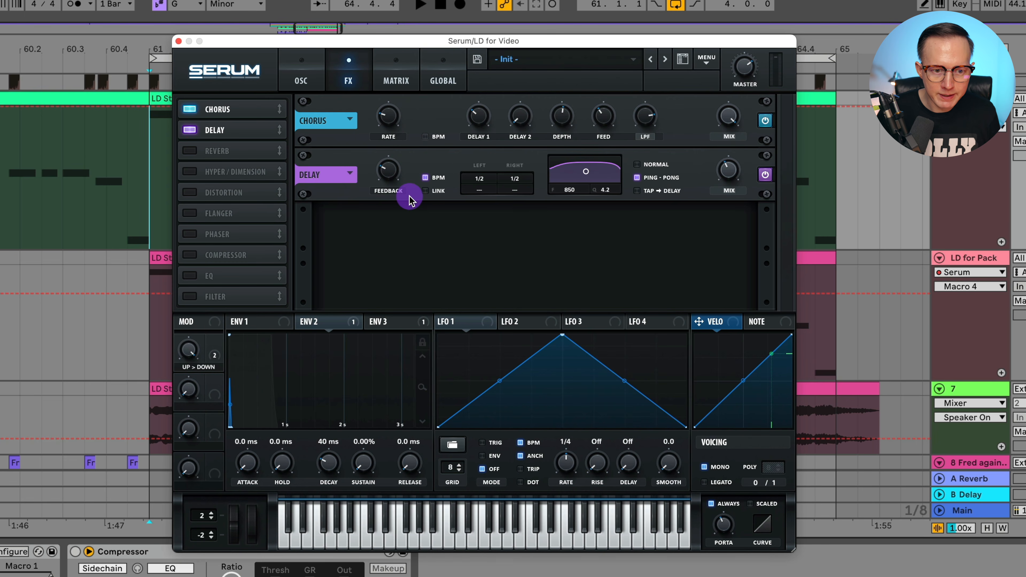
click(392, 172)
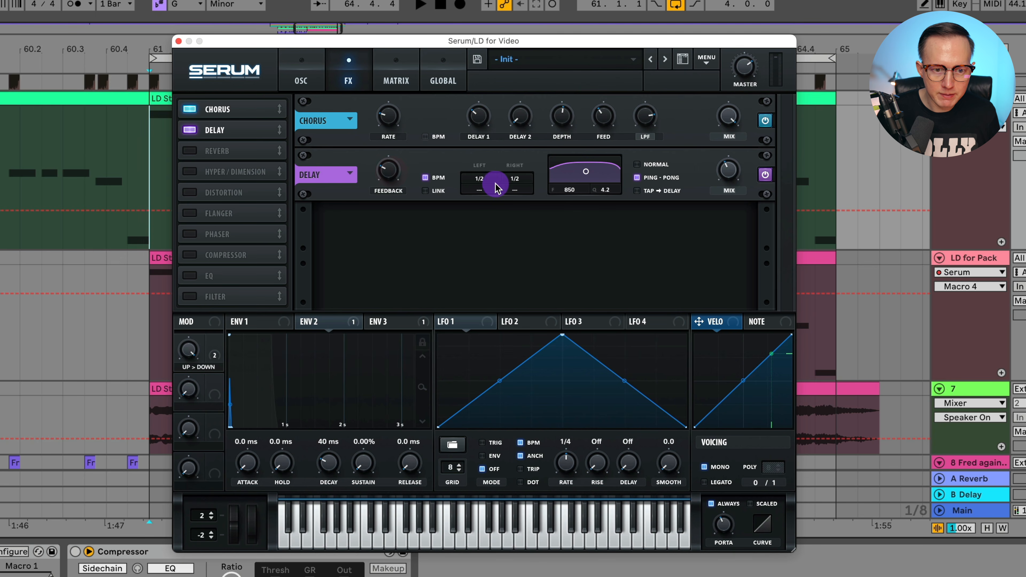
click(738, 178)
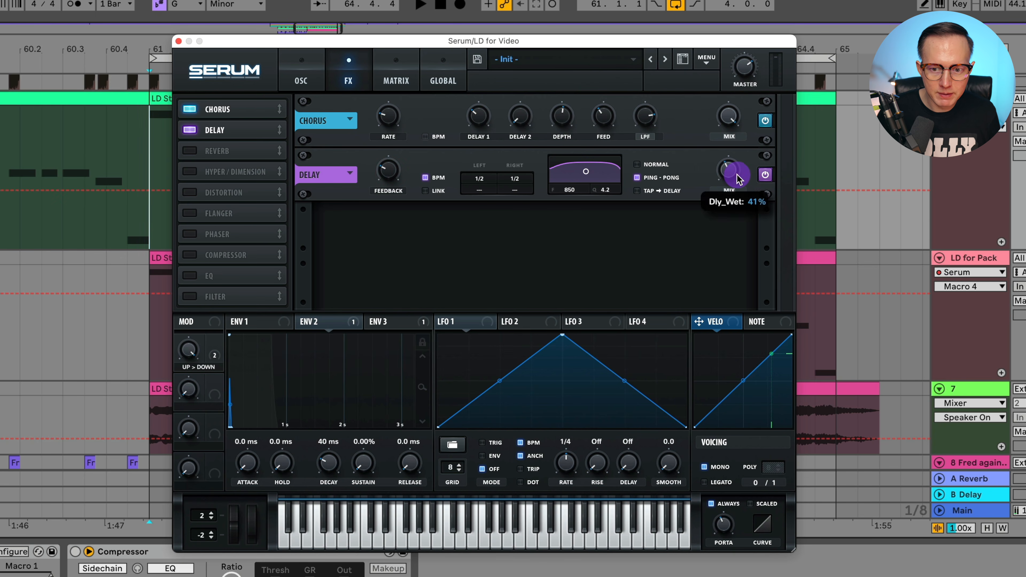
click(678, 8)
key(space)
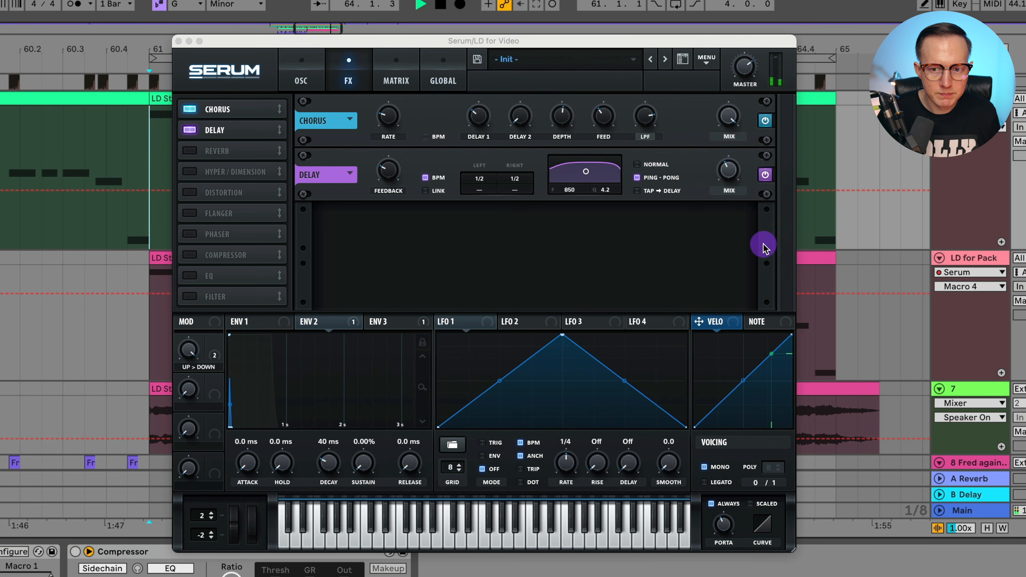
Enable Hall reverb at 40% size with adjusted decay, low and high cuts, 35% mix, then play.
click(198, 151)
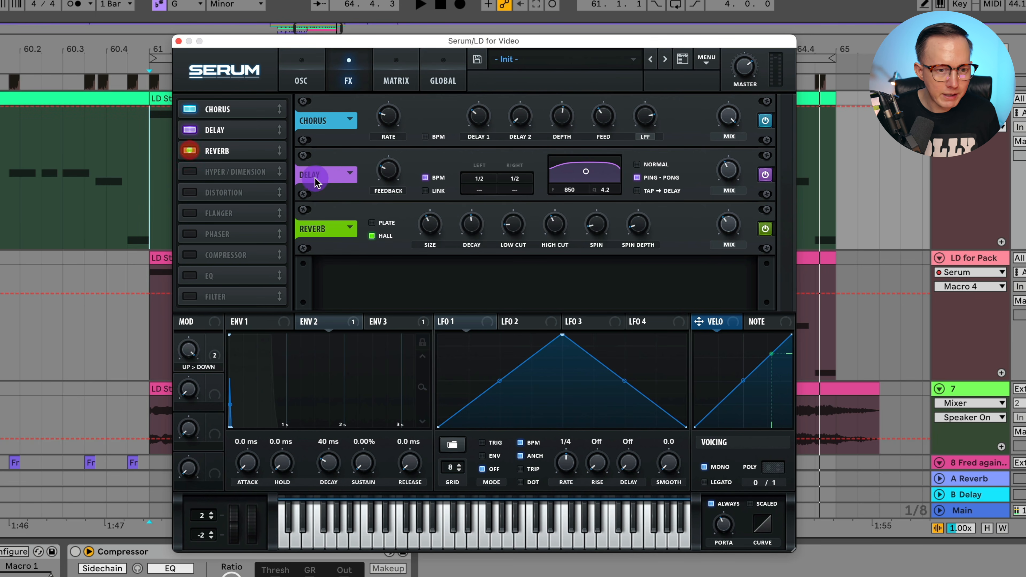
click(437, 227)
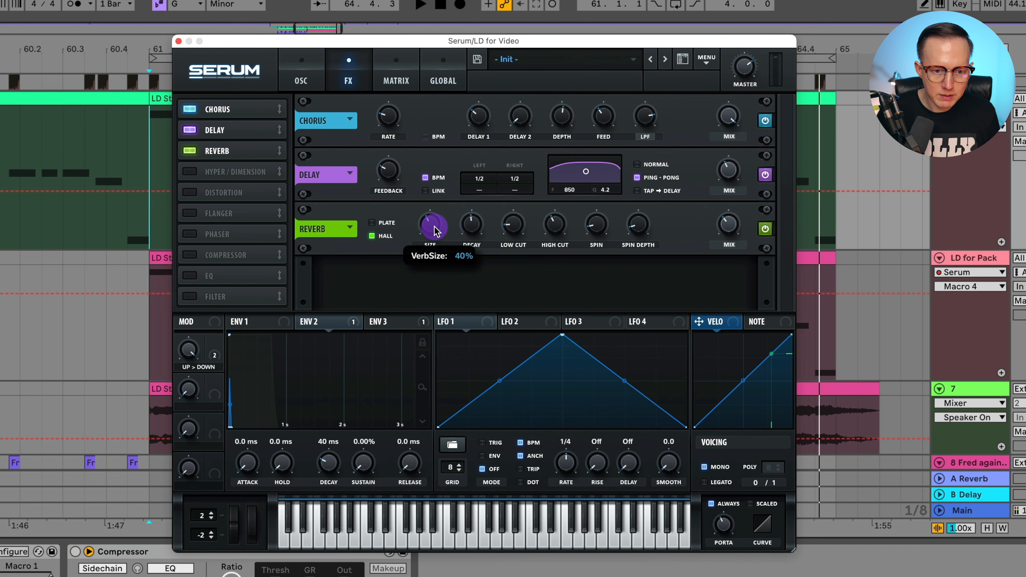
click(471, 225)
click(437, 230)
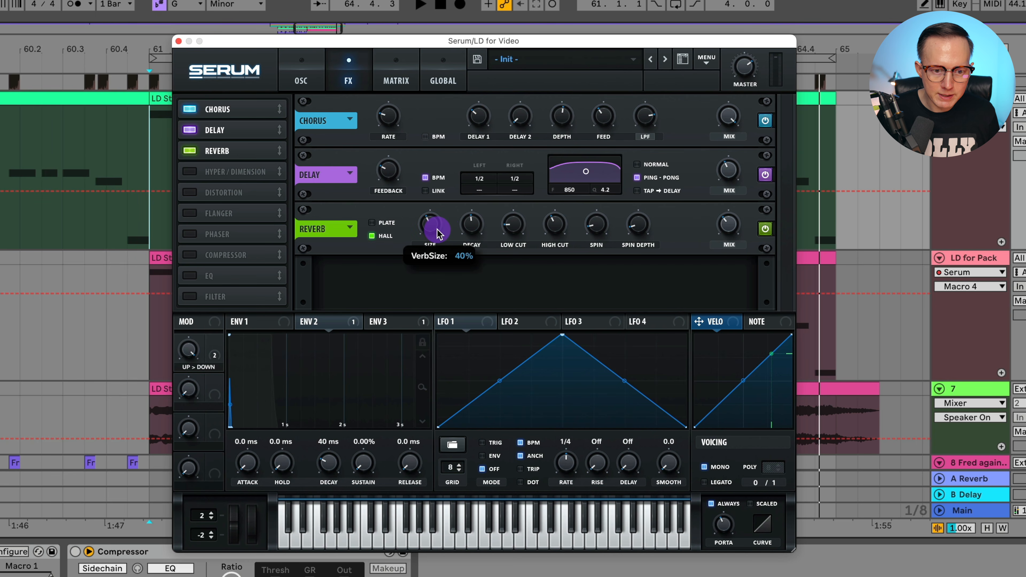
click(471, 227)
click(516, 225)
click(554, 225)
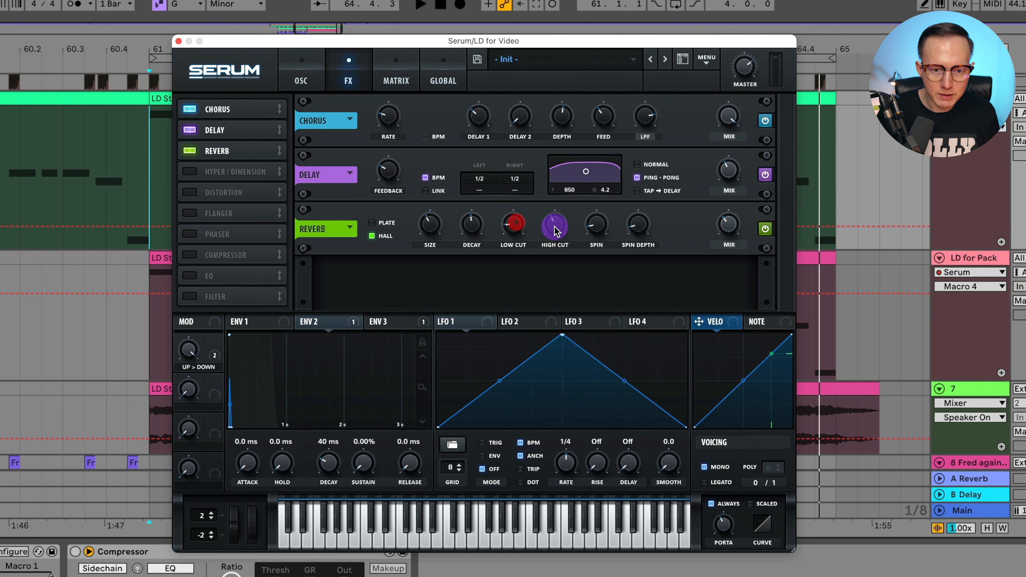
click(733, 227)
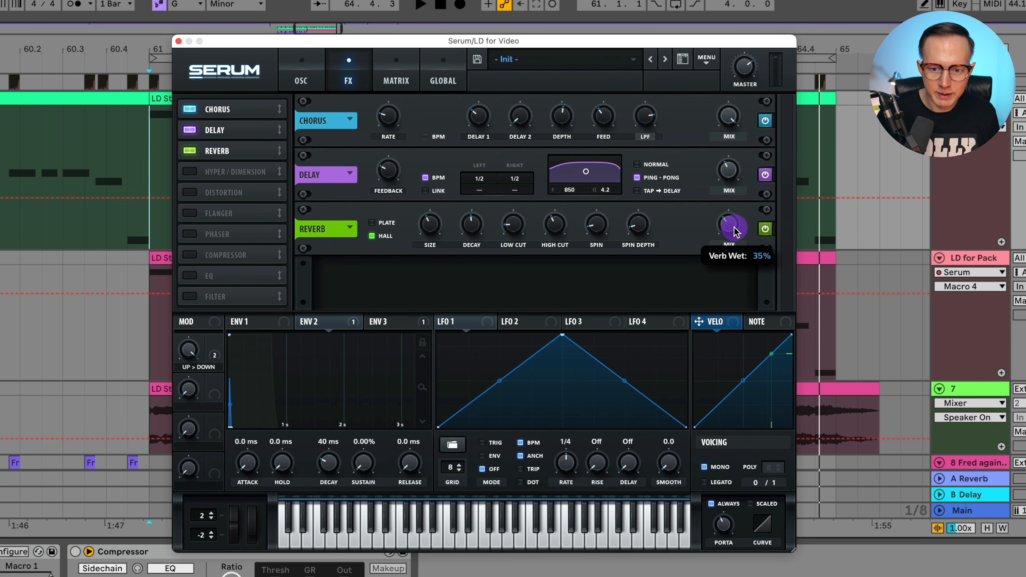
key(space)
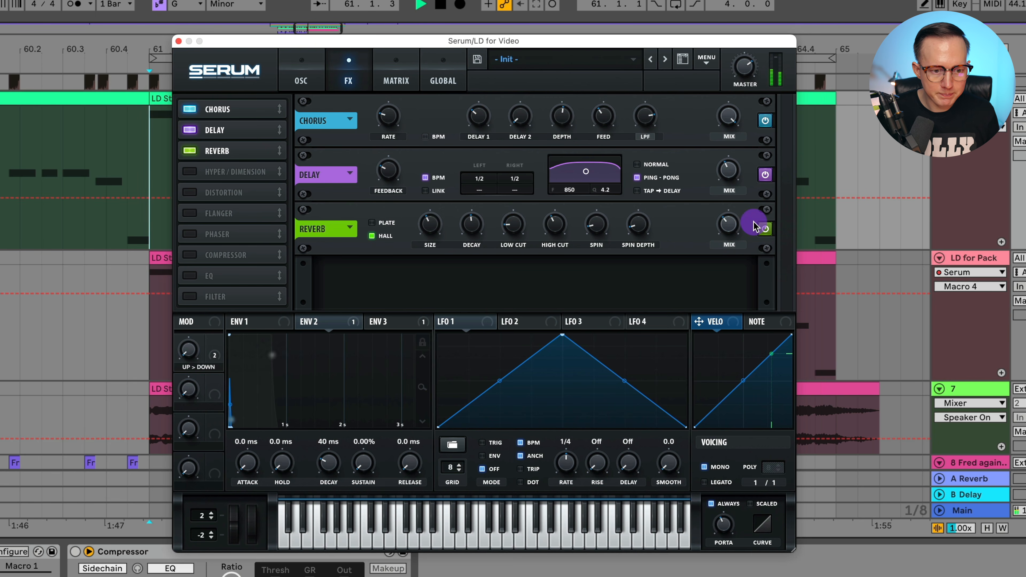